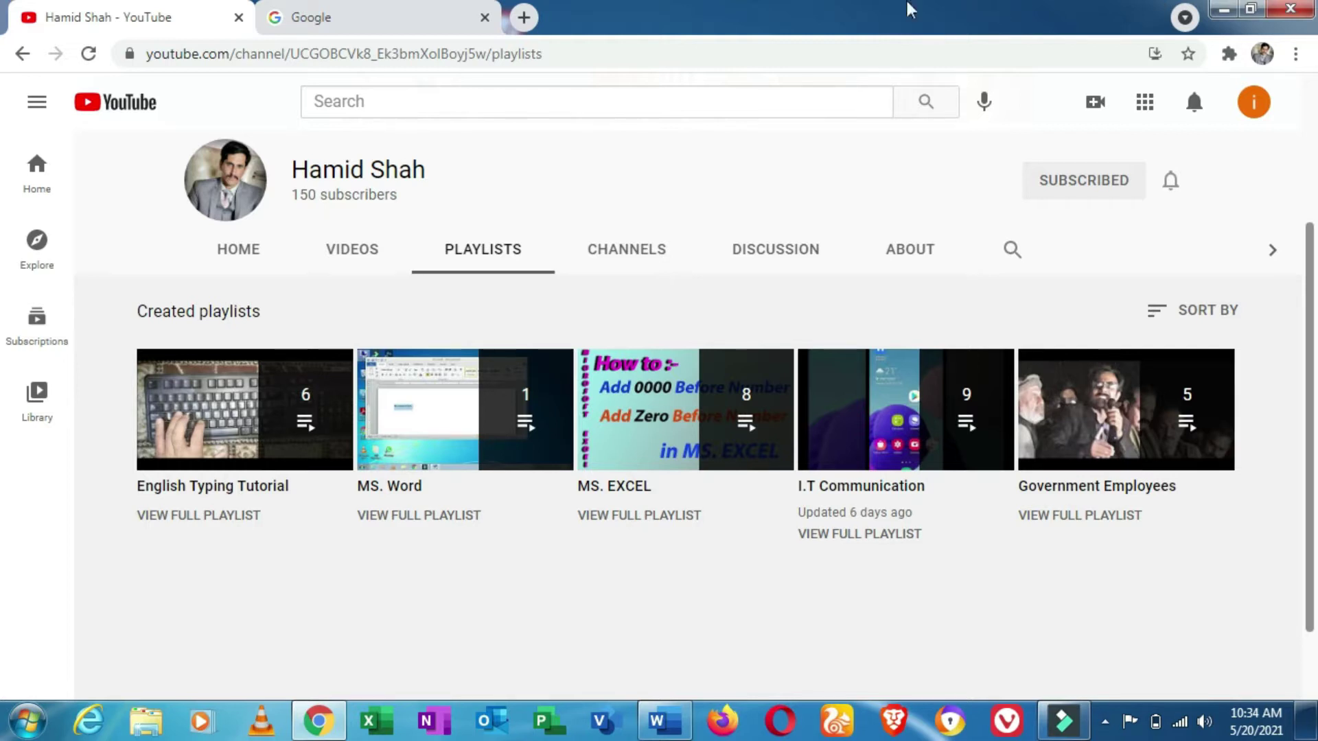
Open Google Drive from the Google homepage that is already open in the other browser tab
click(393, 20)
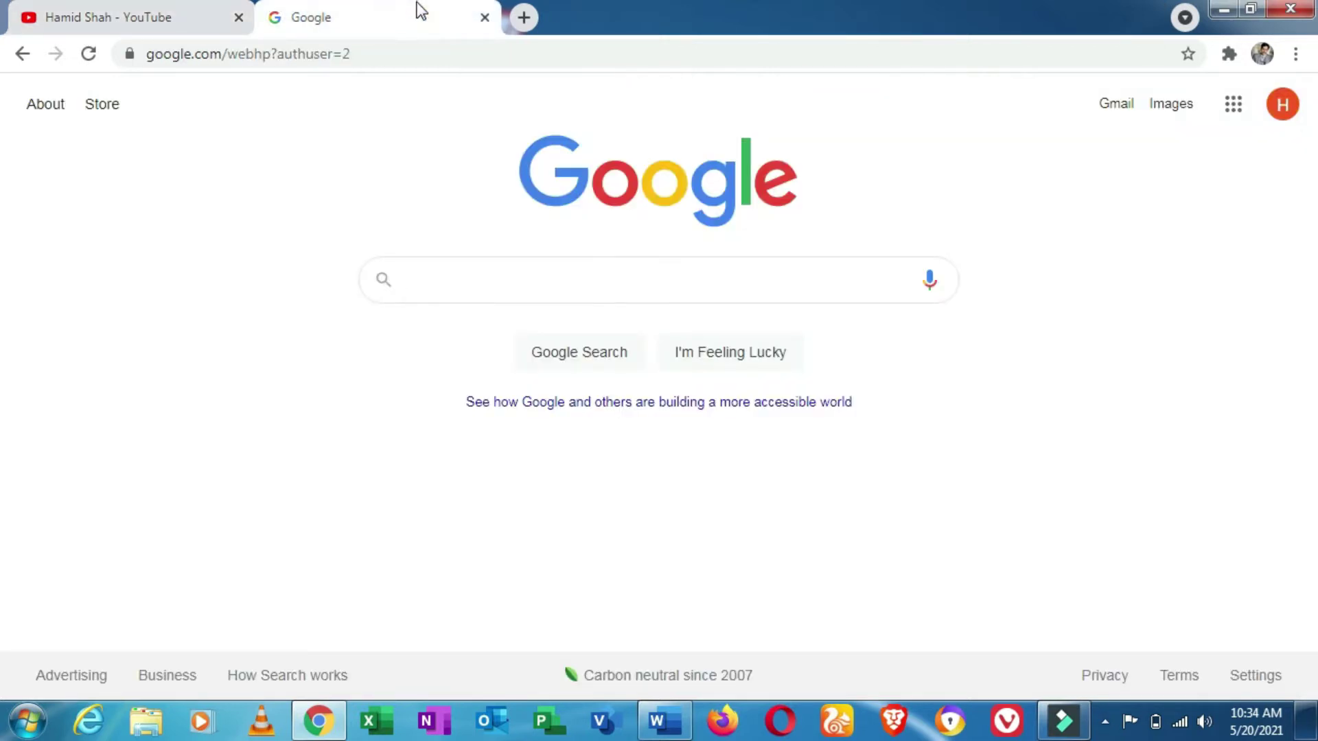
click(1234, 104)
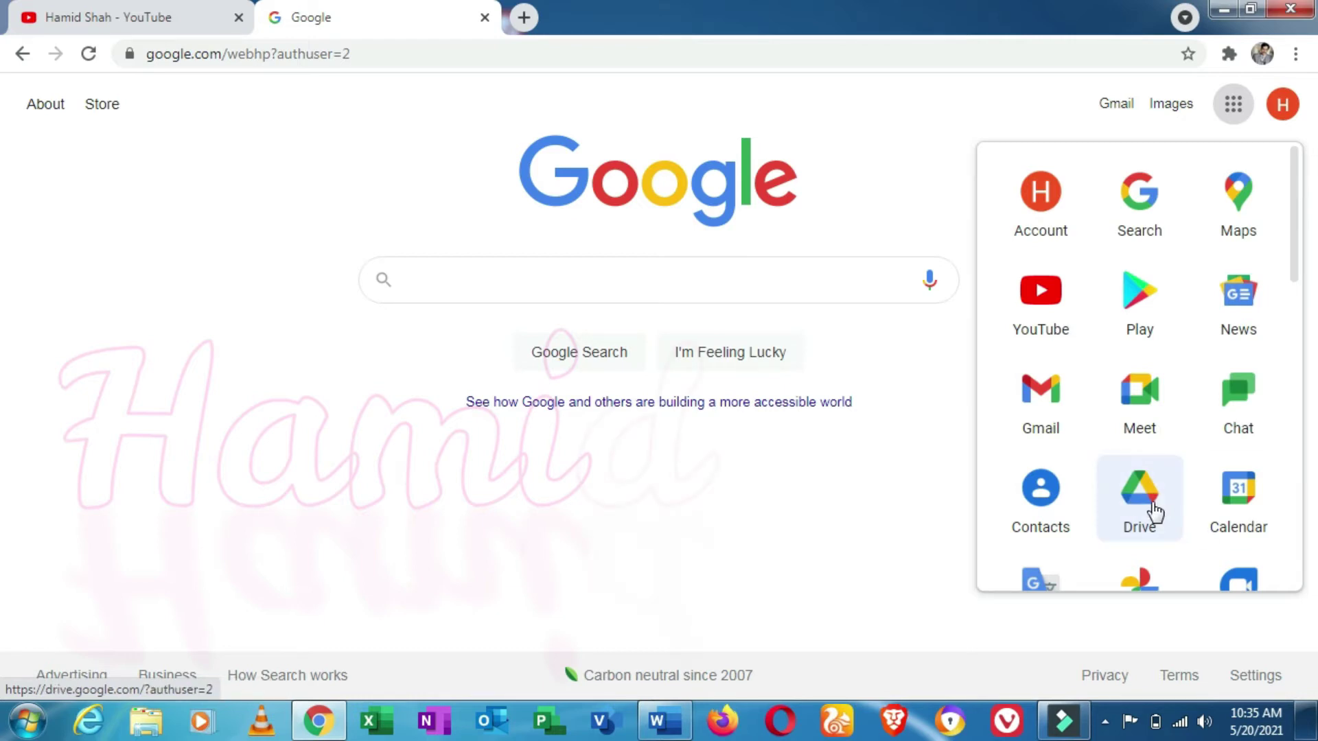
click(1155, 512)
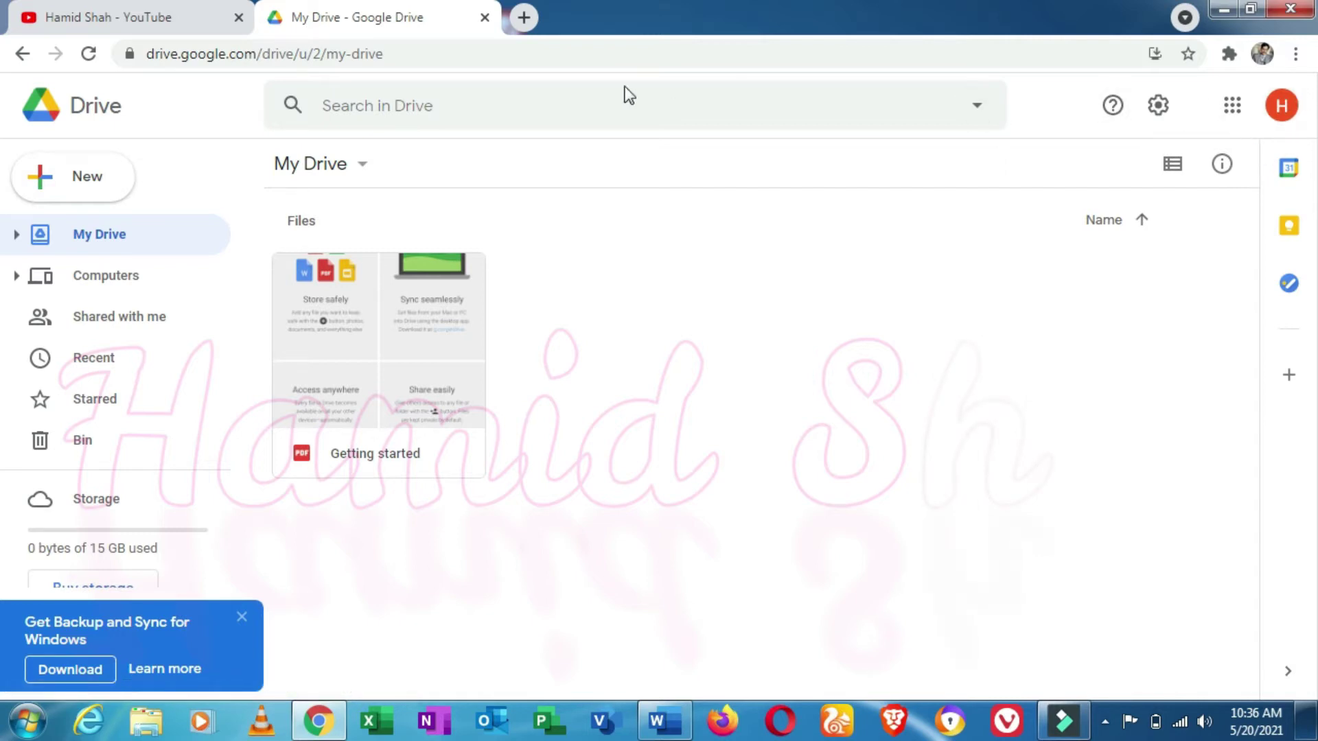
Create a blank Google Docs document in My Drive and dismiss the Citations tip
click(87, 185)
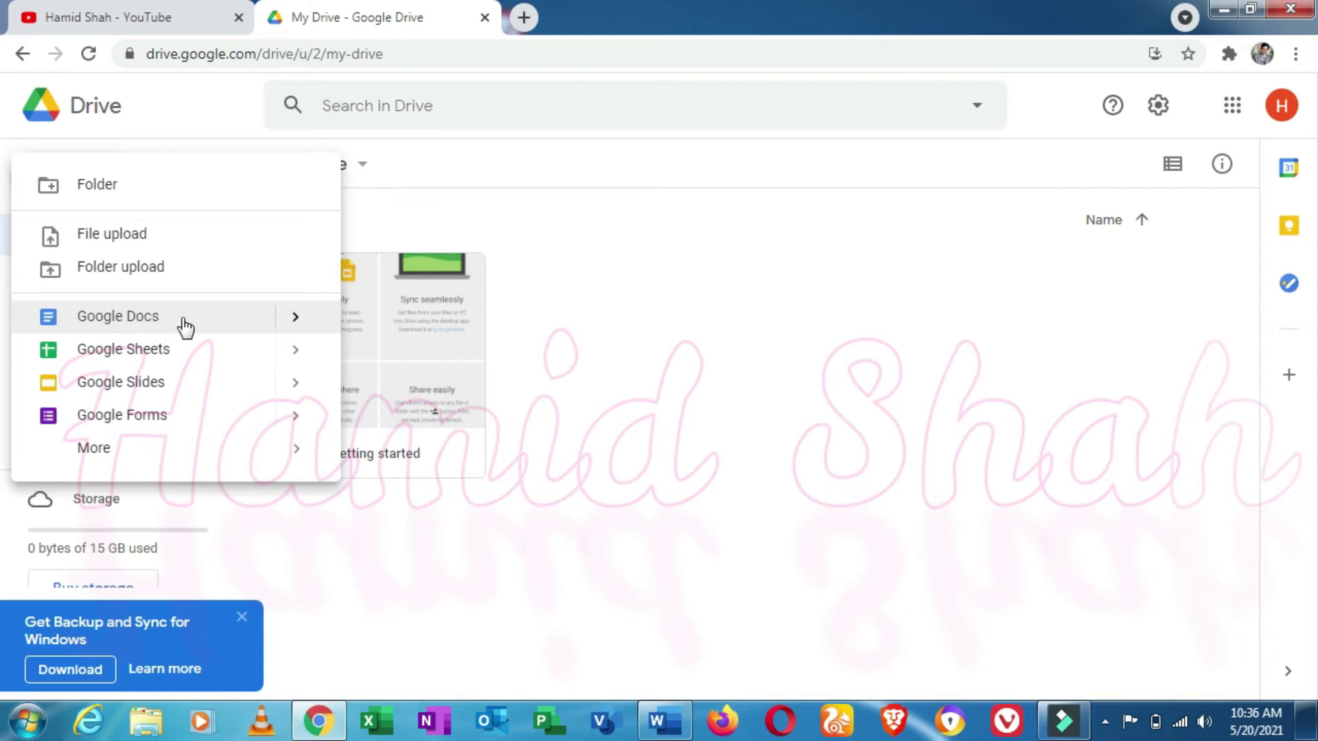
click(302, 320)
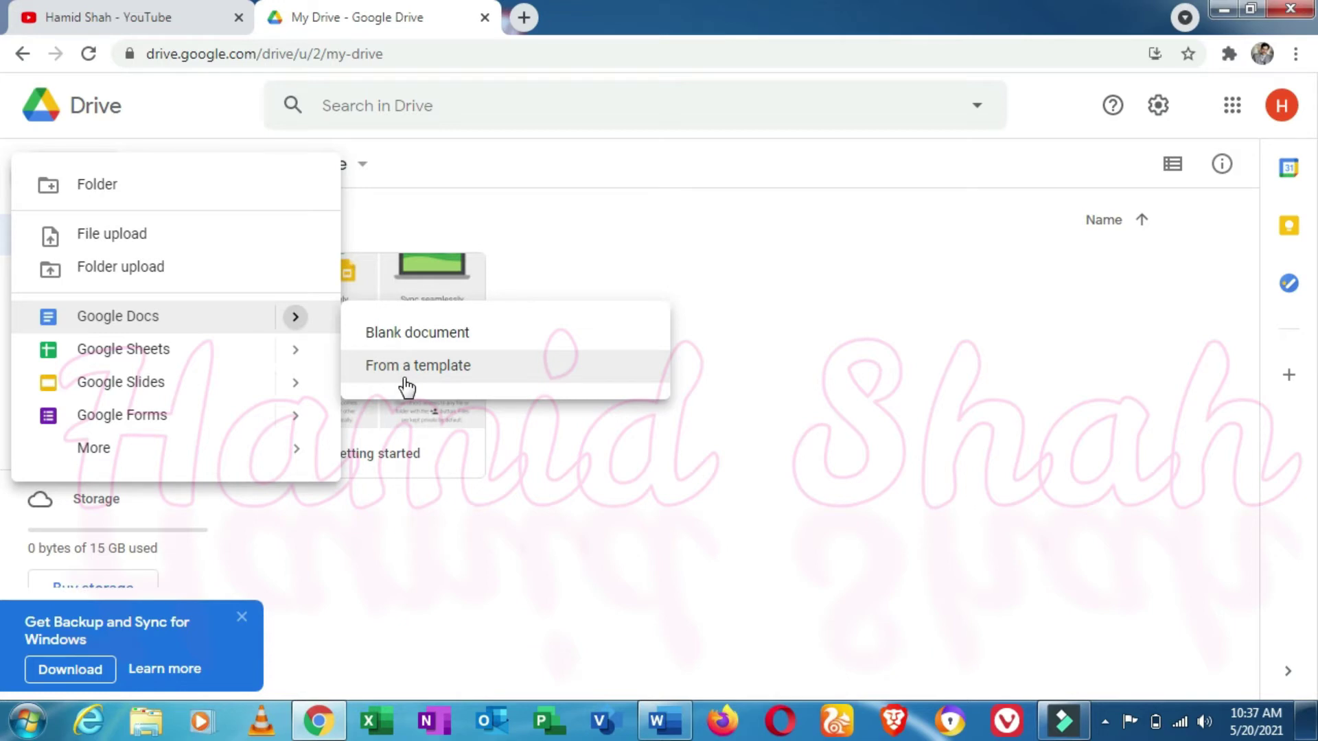
click(445, 340)
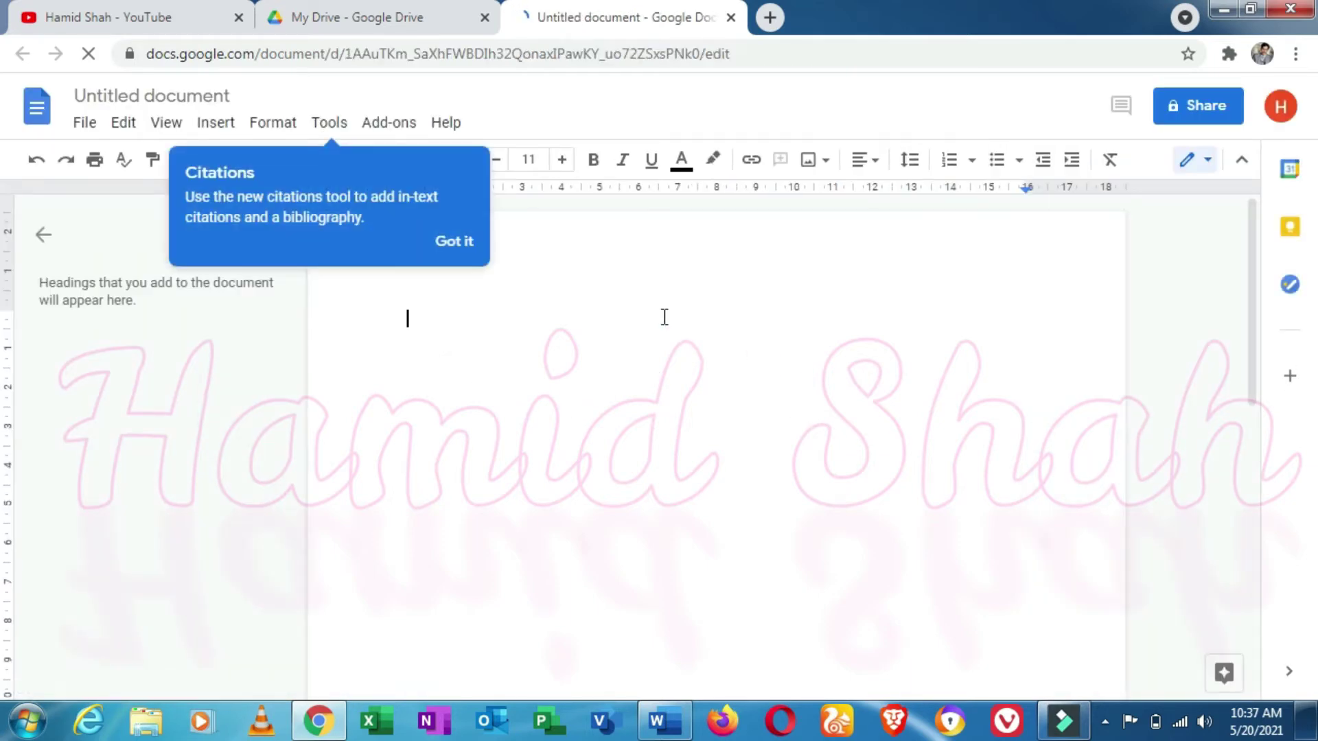
click(458, 243)
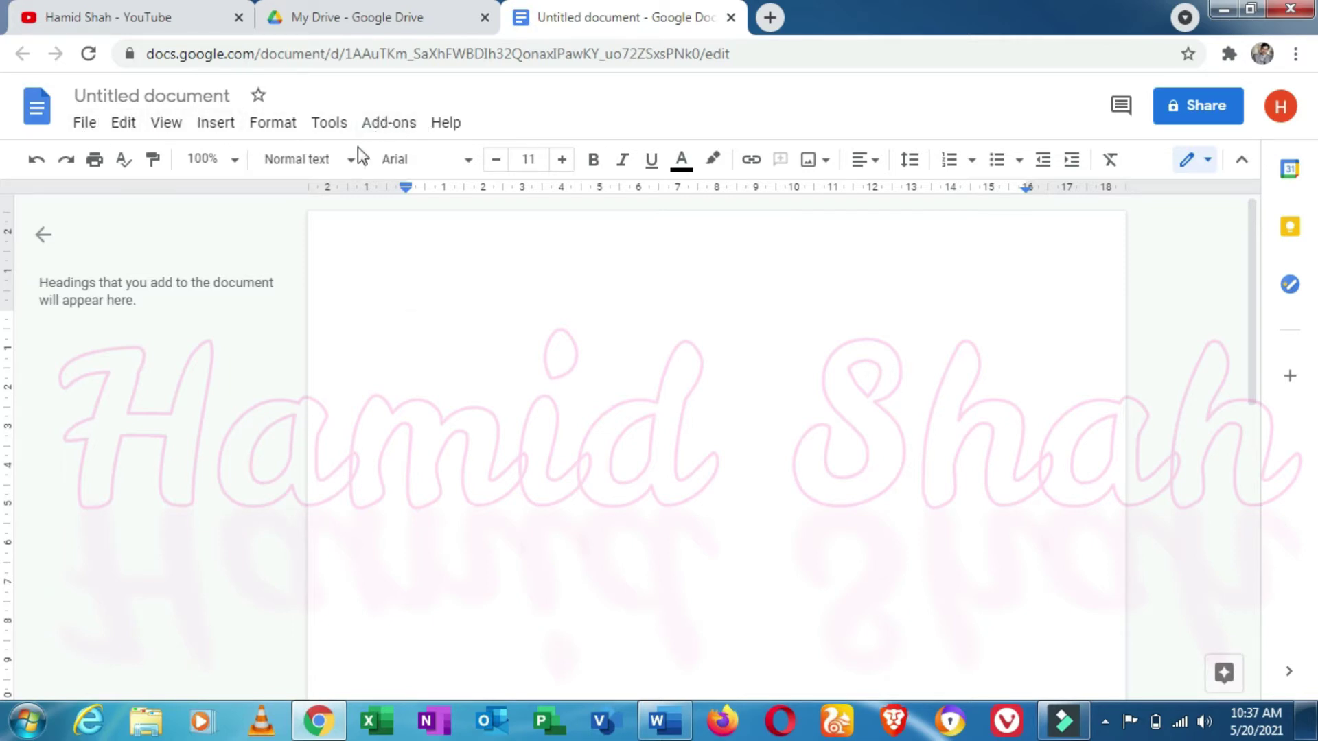
click(410, 315)
click(434, 306)
text(it)
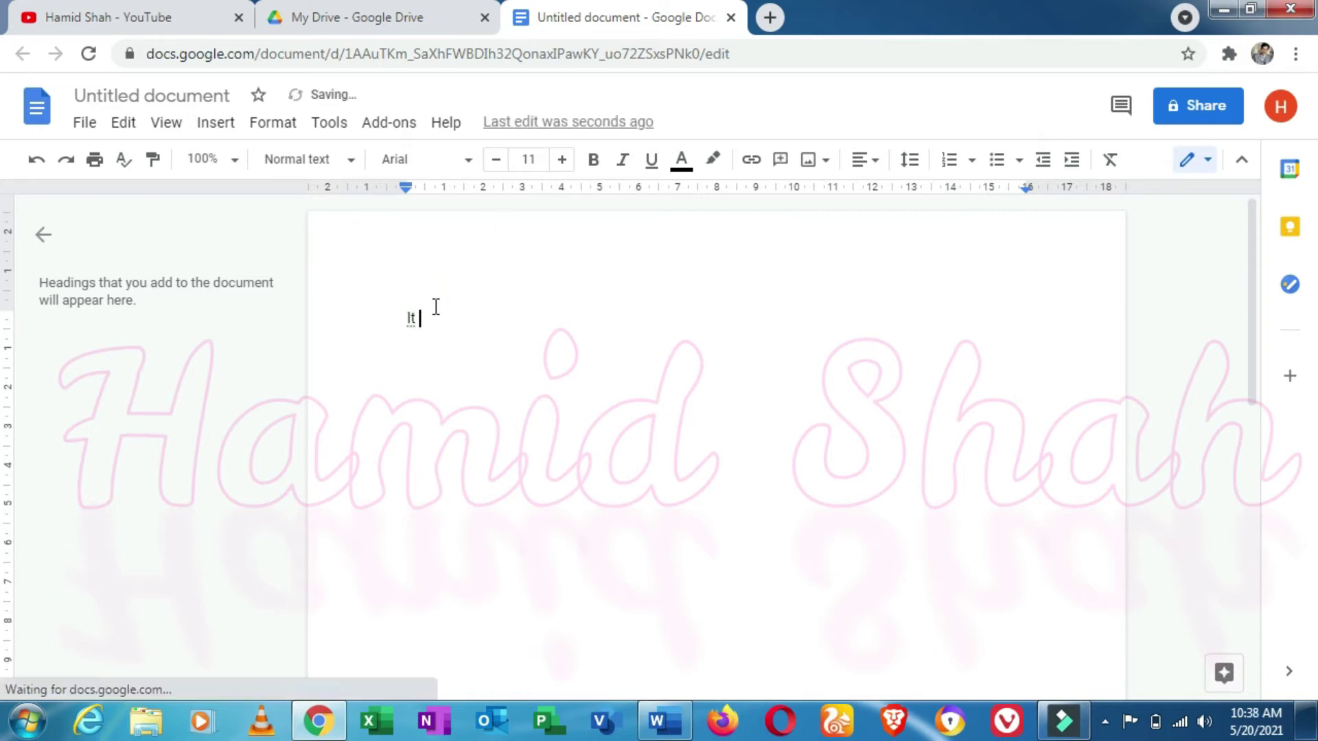
text( is th m)
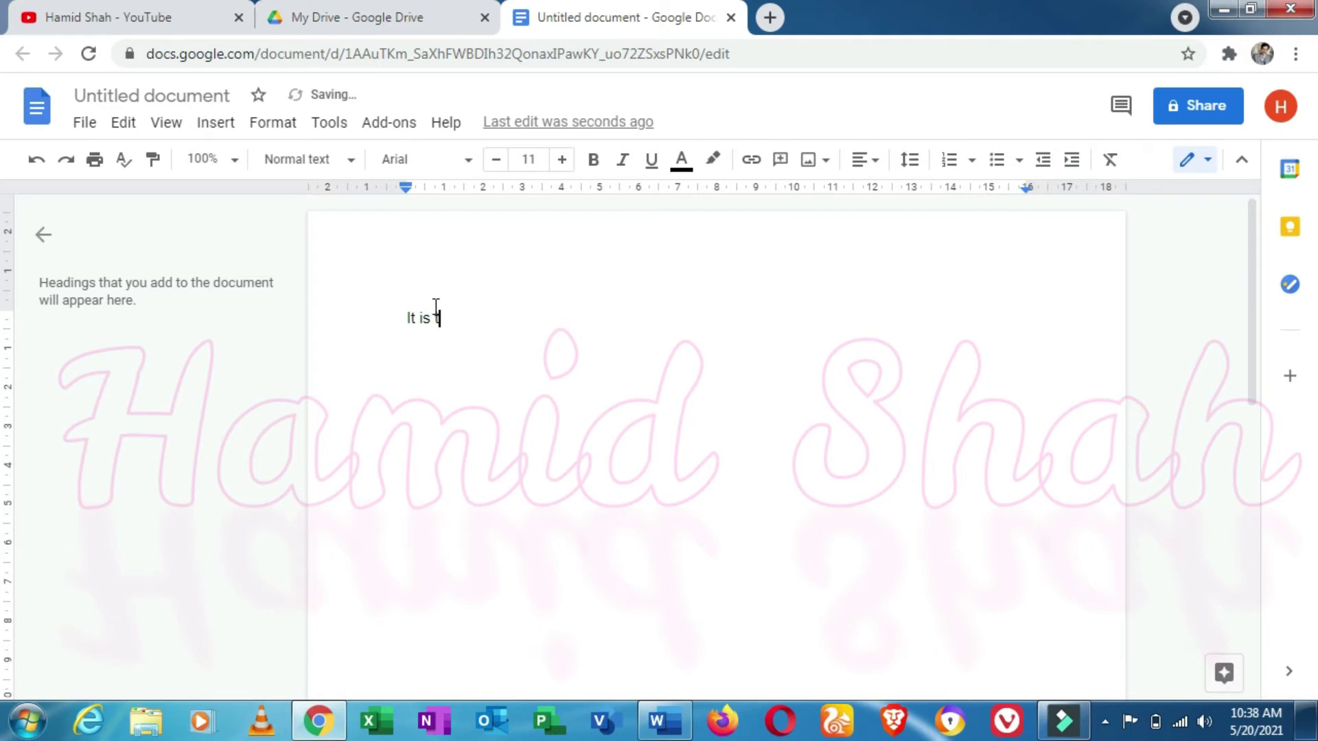
text(ost)
key(BackSpace)
key(BackSpace)
key(BackSpace)
key(BackSpace)
key(BackSpace)
key(BackSpace)
key(BackSpace)
key(BackSpace)
key(BackSpace)
key(BackSpace)
key(BackSpace)
key(BackSpace)
key(BackSpace)
key(BackSpace)
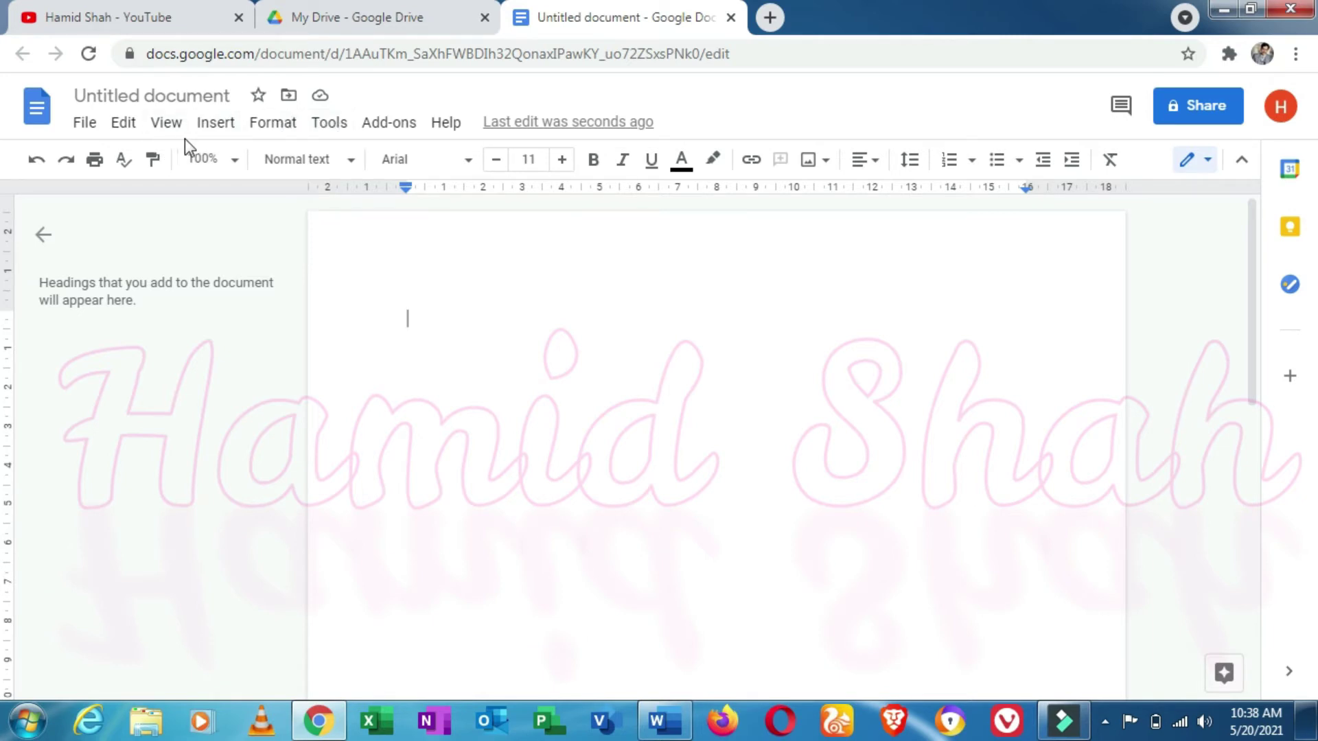
Dictate the library catalogue passage into the blank document with Voice typing in English (UK), then stop the recording
click(327, 130)
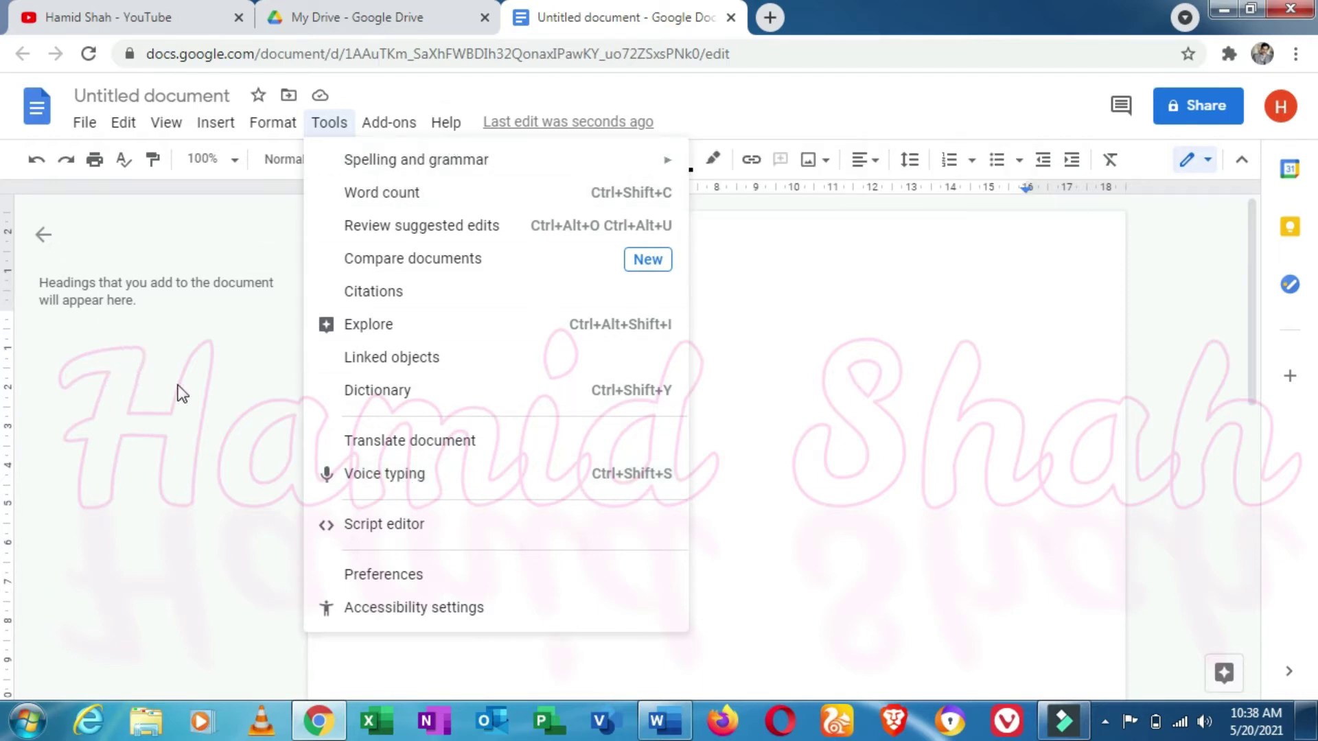
click(372, 486)
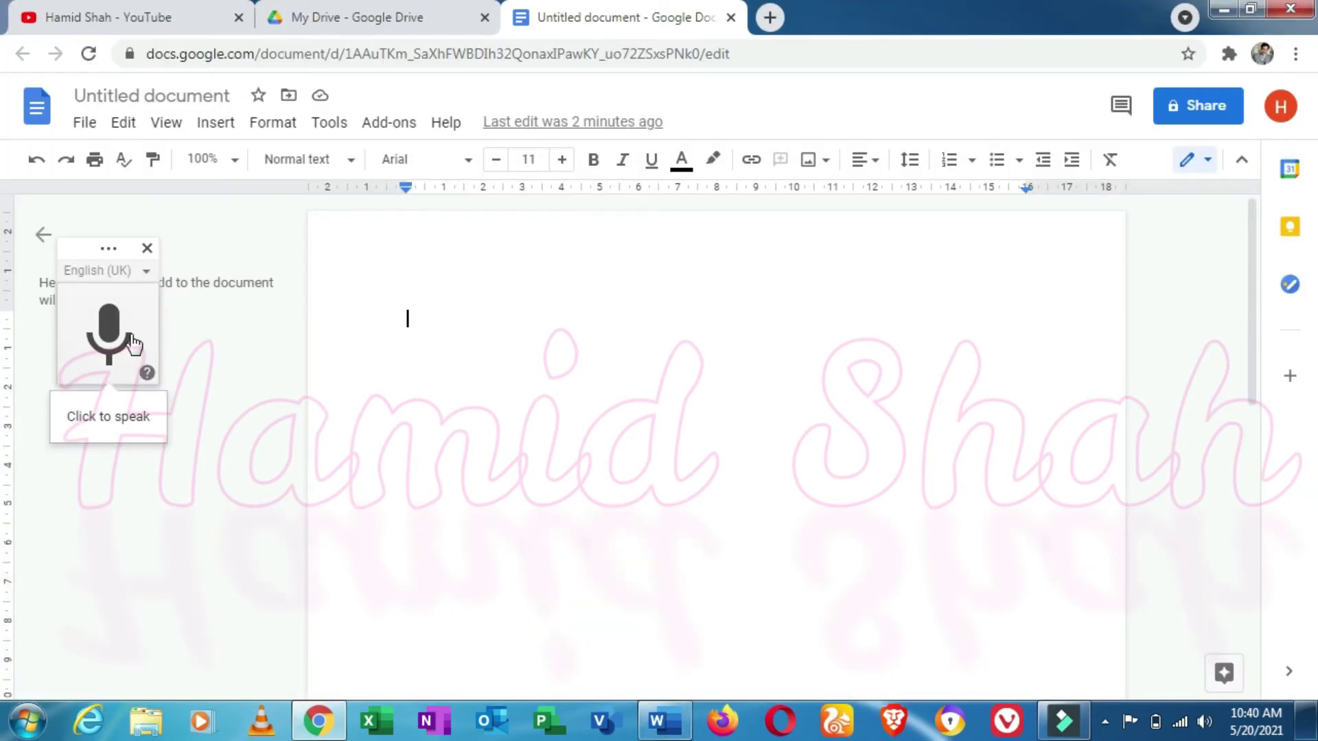
click(110, 336)
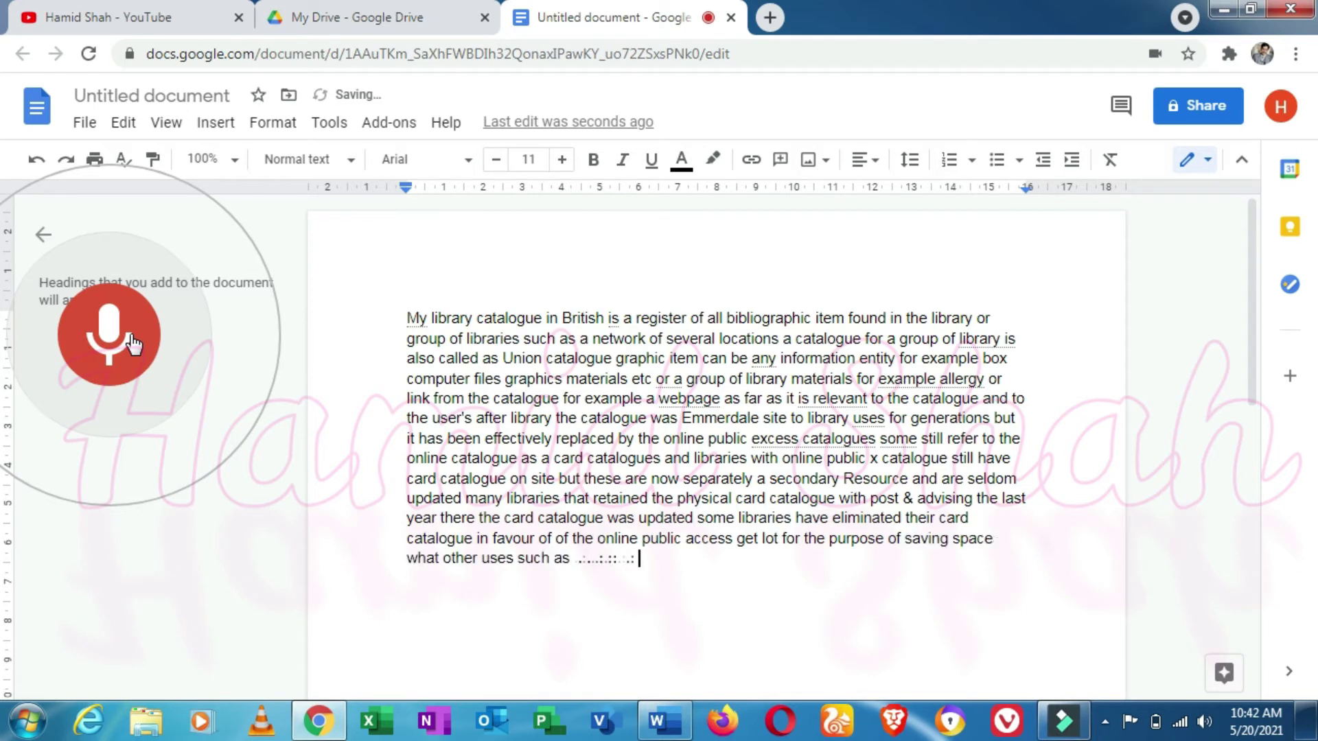
click(87, 331)
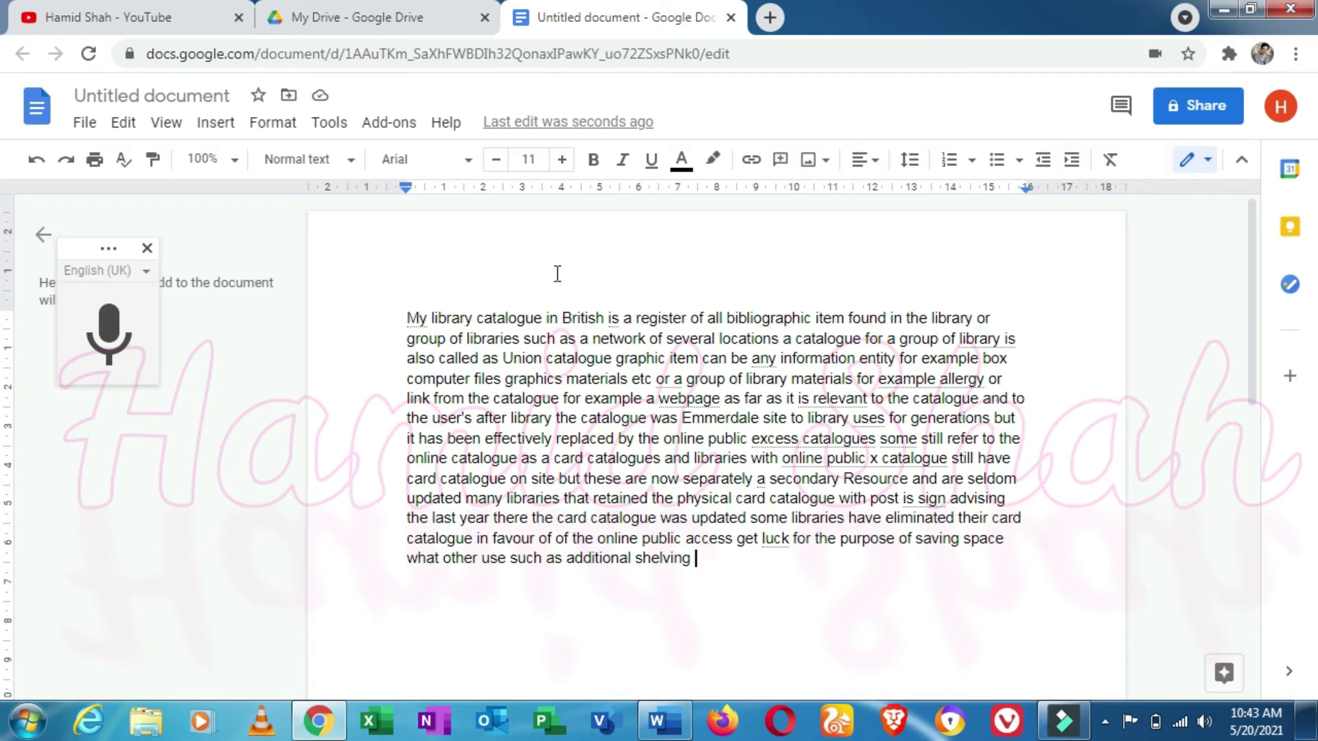
Copy the entire dictated passage from Google Docs and paste it into the blank Document1 in Word
click(189, 15)
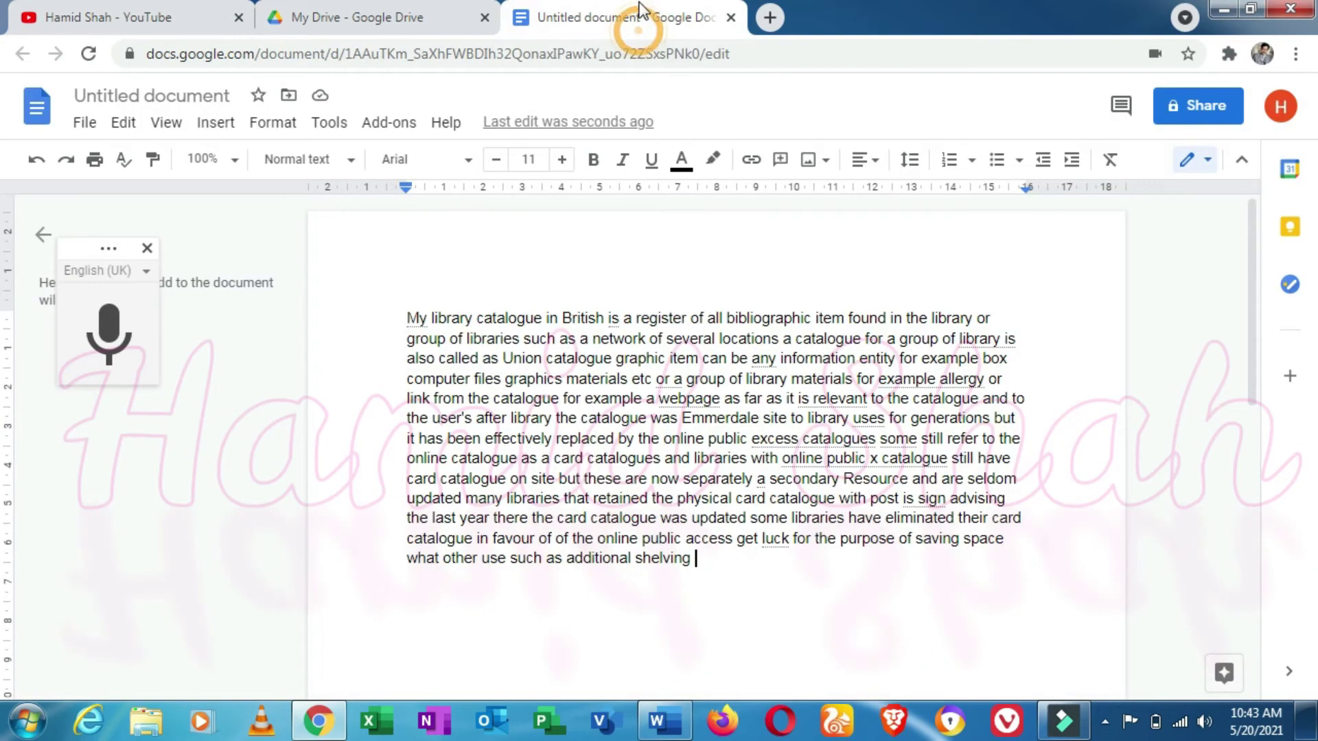
click(640, 10)
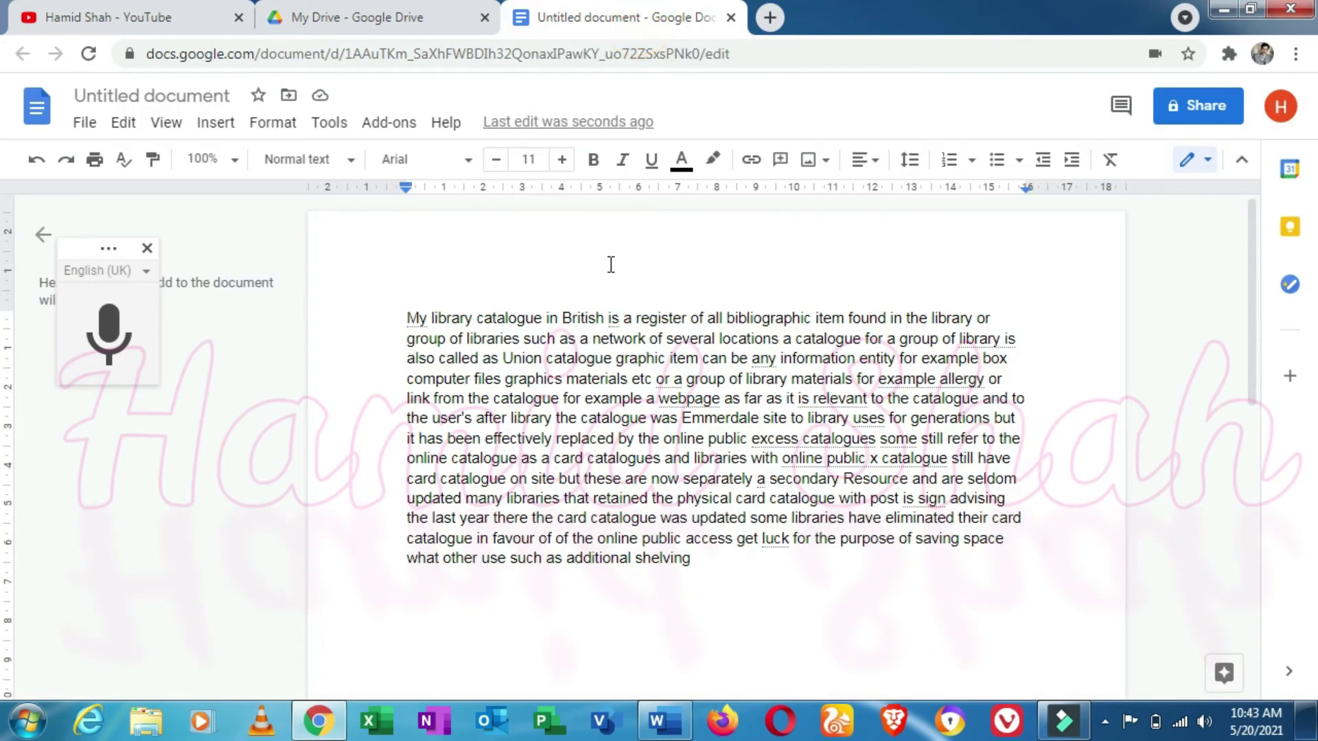
key(ctrl+a)
key(ctrl+c)
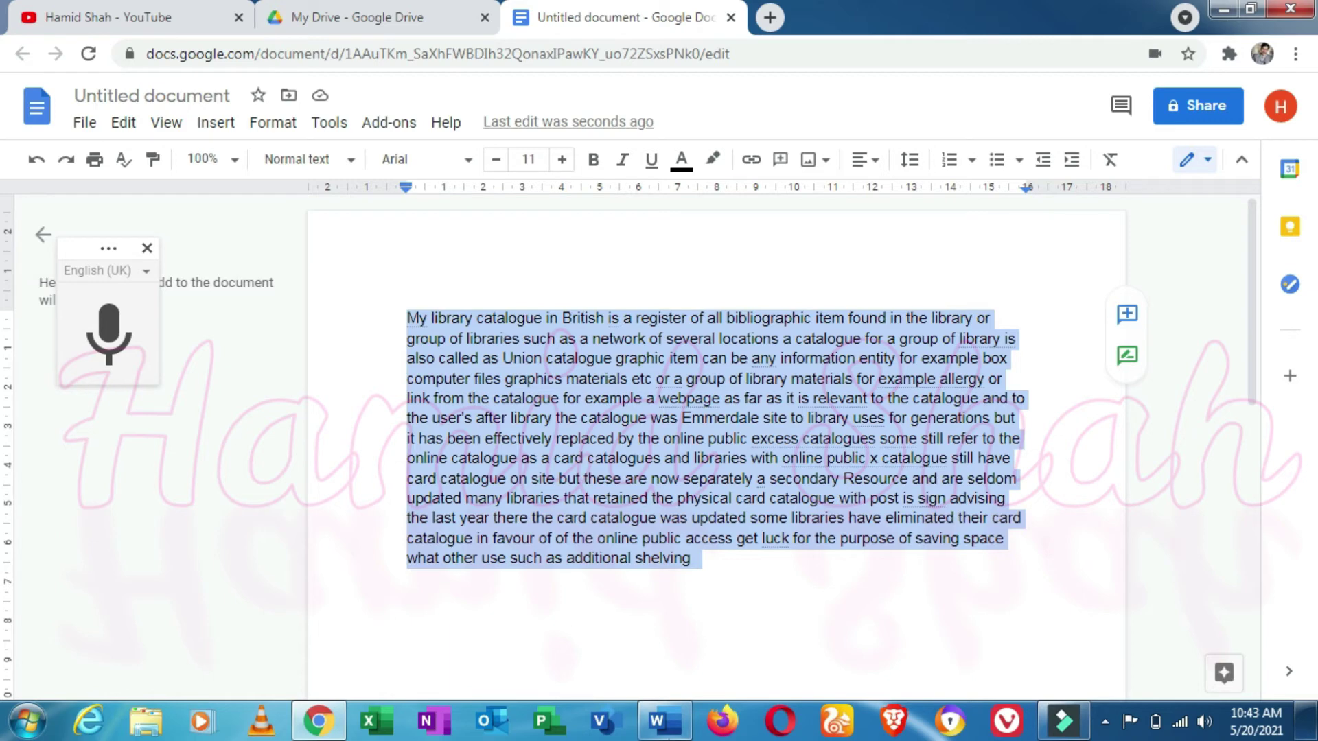
click(676, 731)
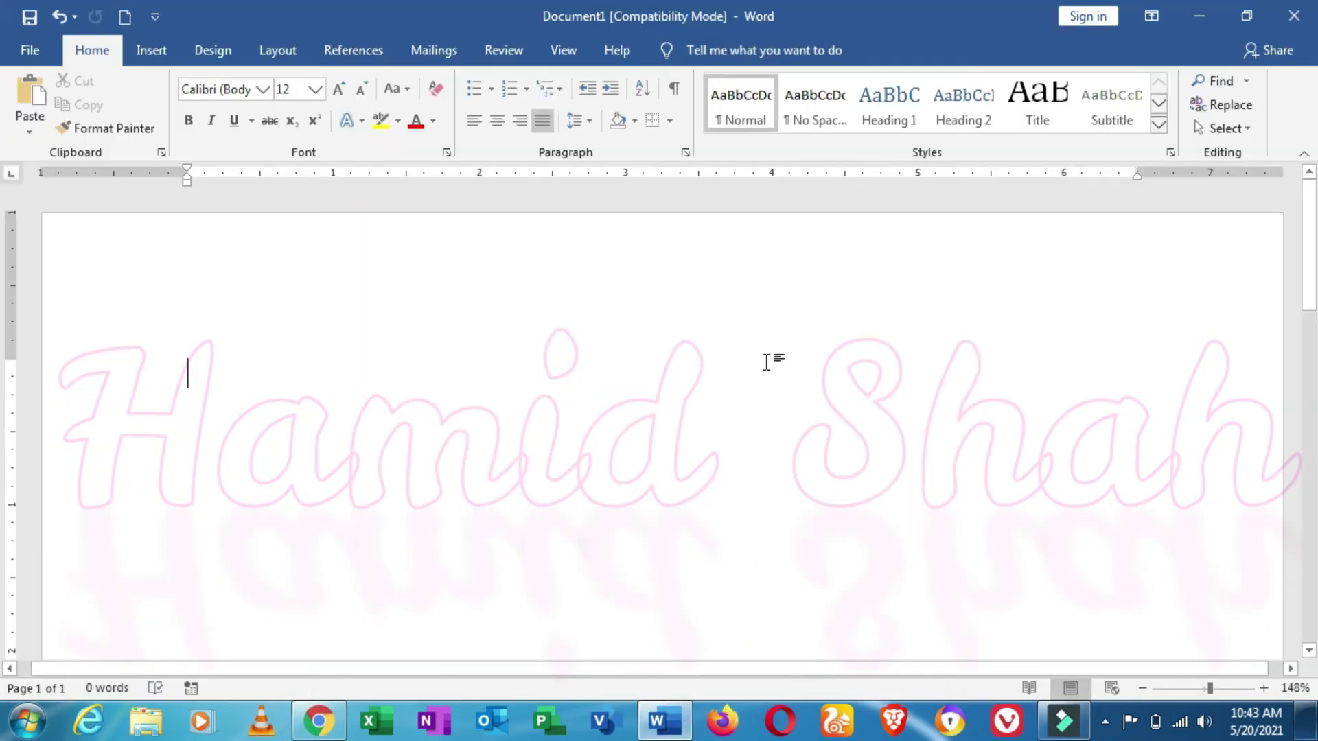
key(ctrl+v)
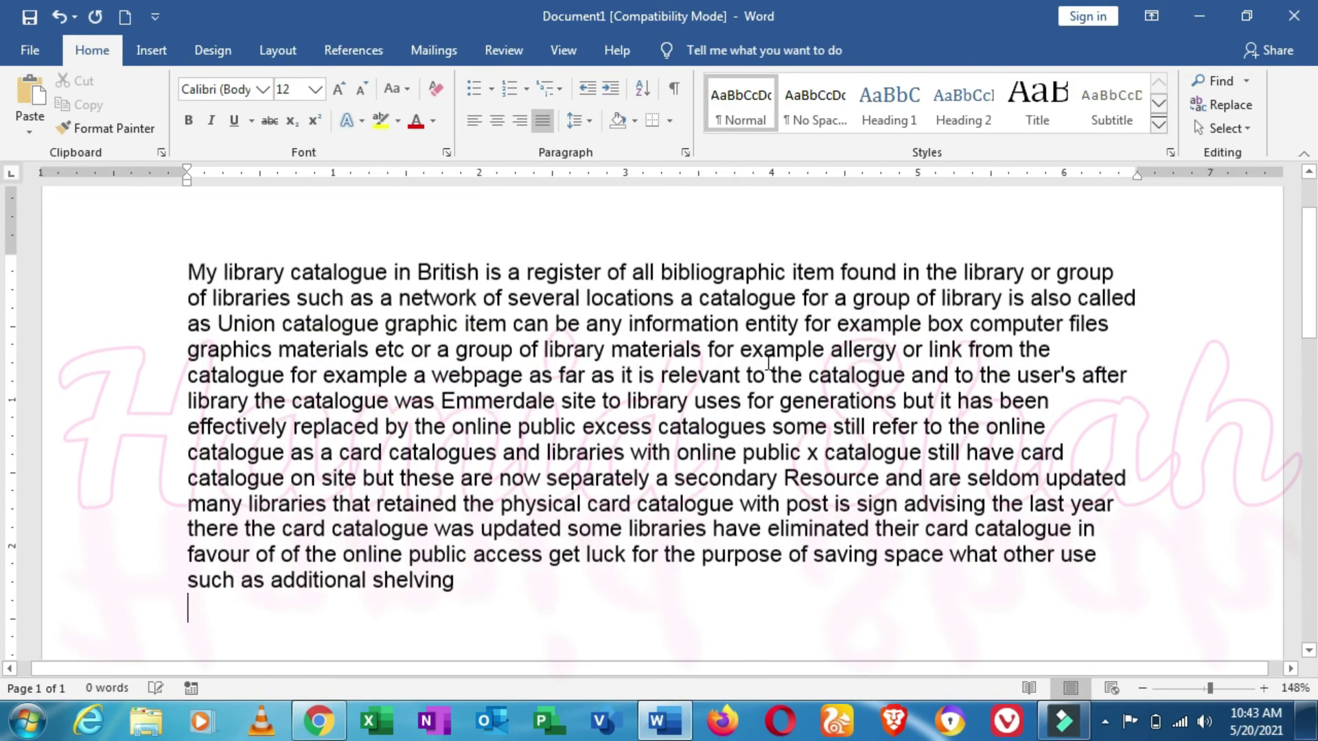
Change the font of the whole pasted passage to Calibri (Body)
key(ctrl+a)
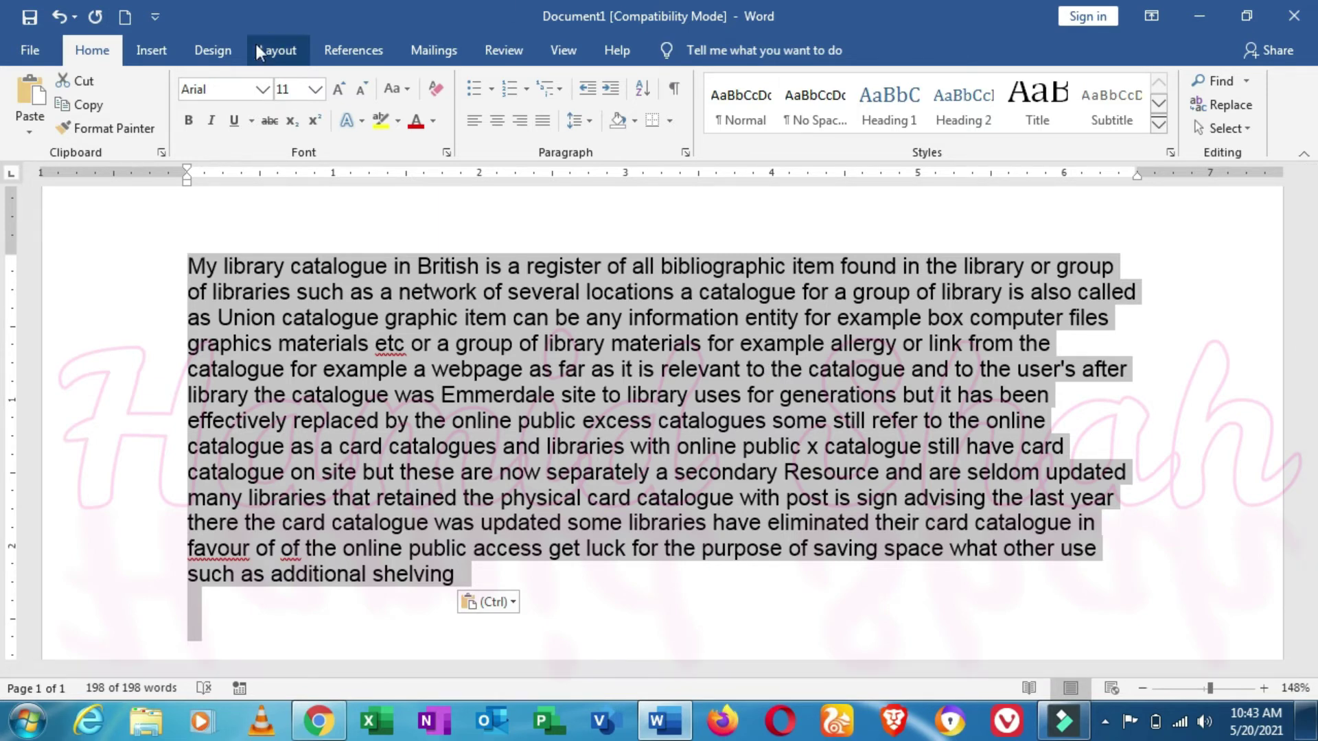
click(265, 90)
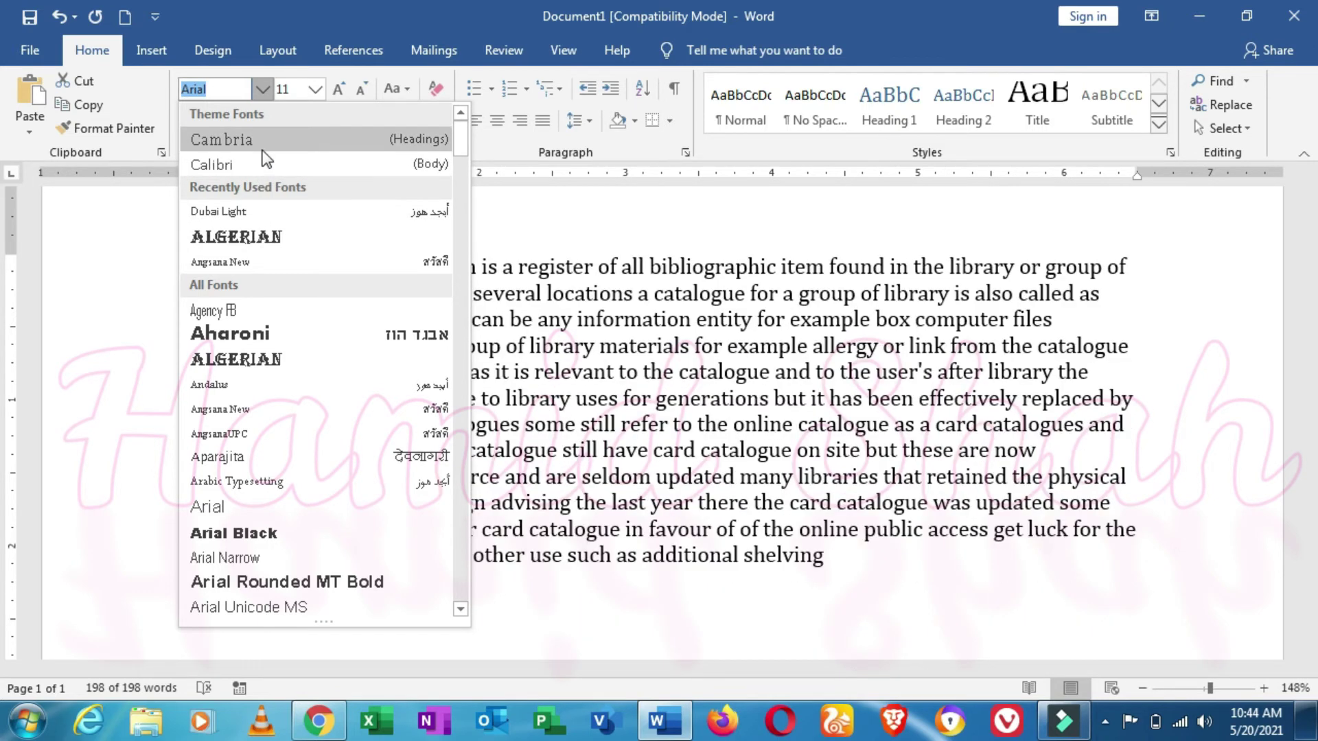
click(258, 166)
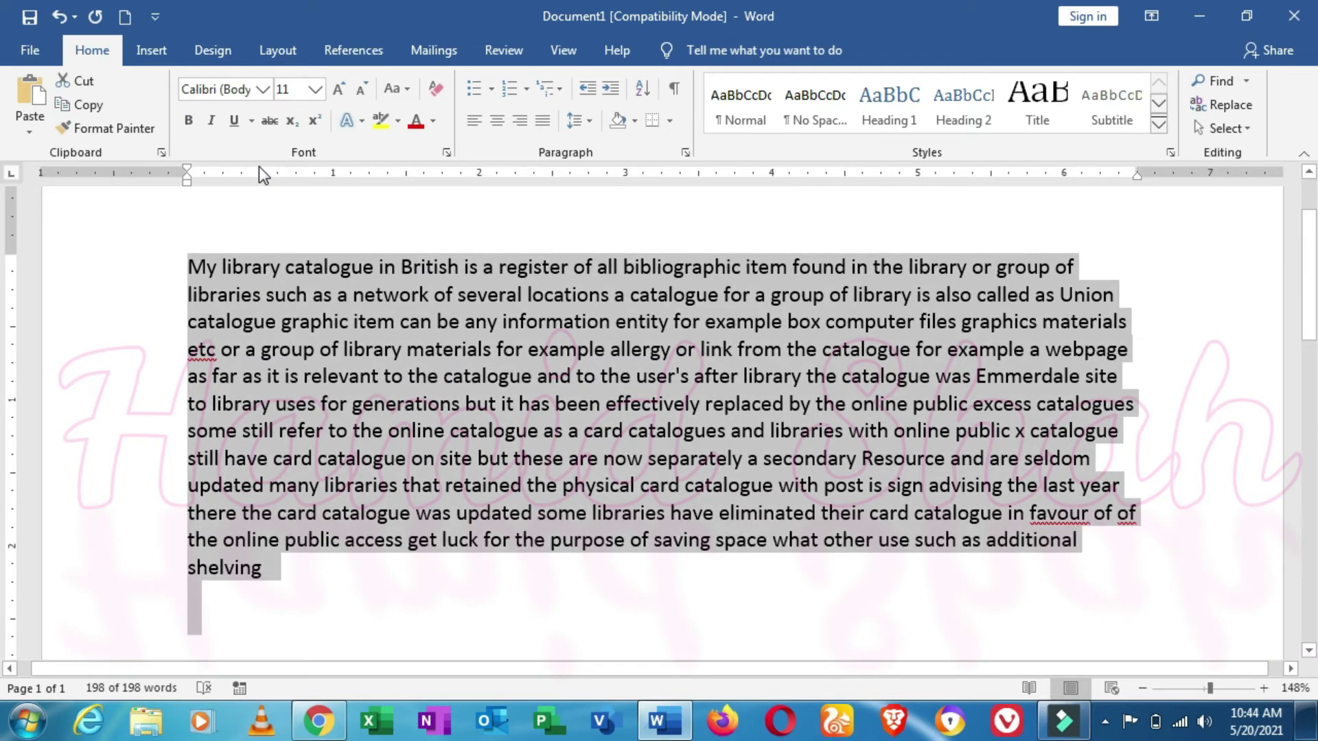
Justify the selected passage and set its line spacing to 1.5
key(ctrl+j)
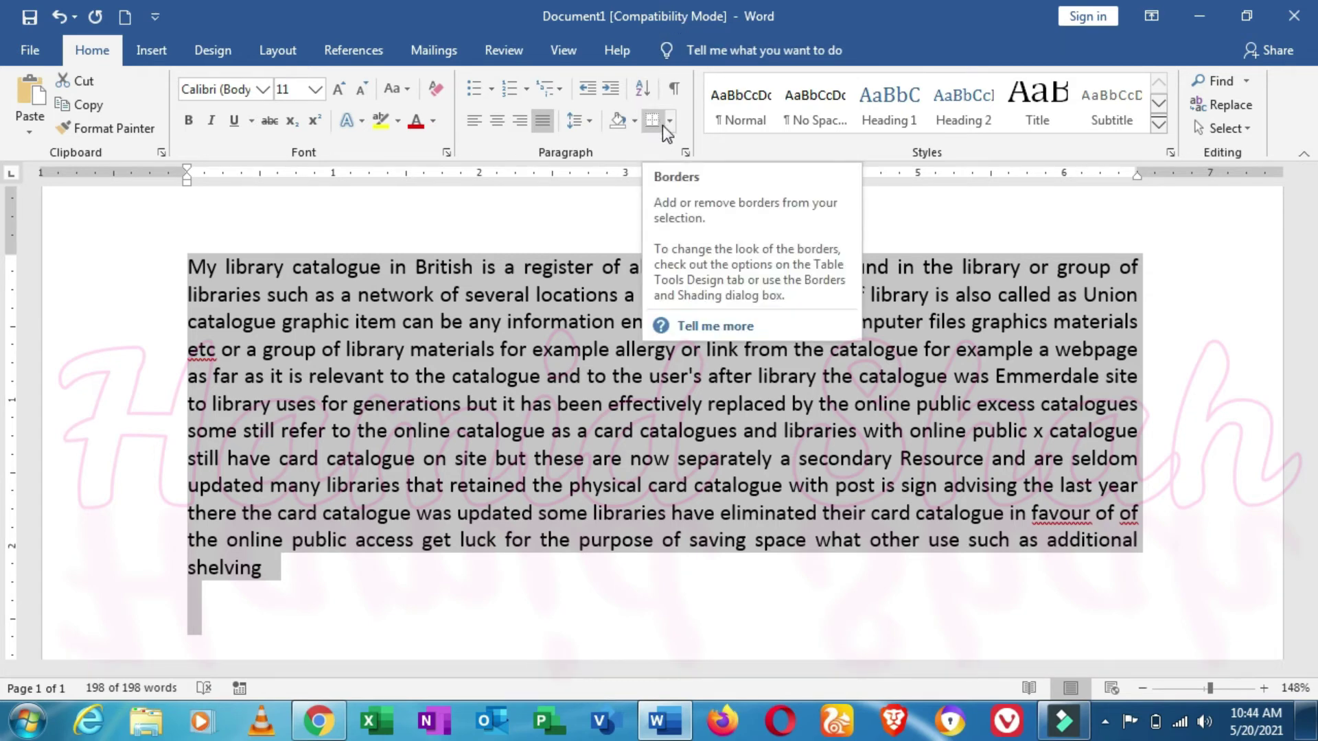
click(584, 122)
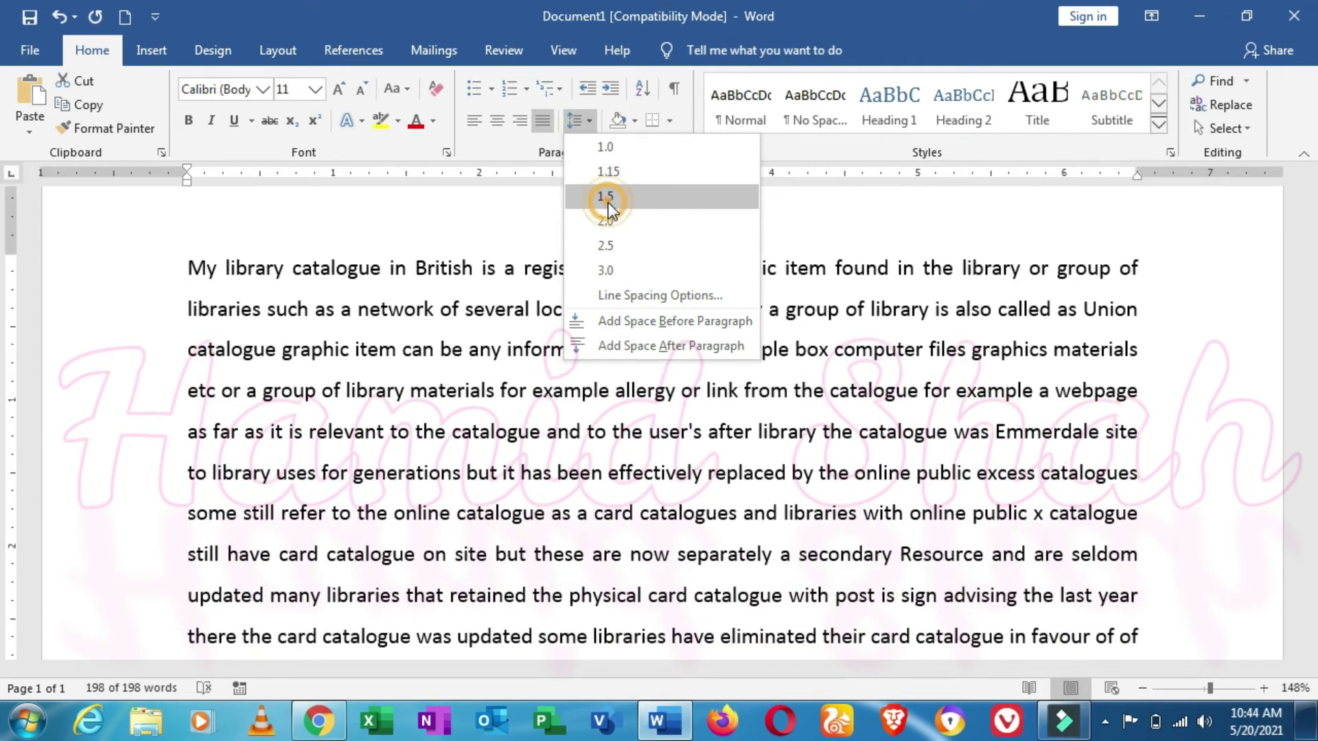
click(607, 200)
Italicize the selected passage, and try underlining it before removing the underline
key(ctrl+i)
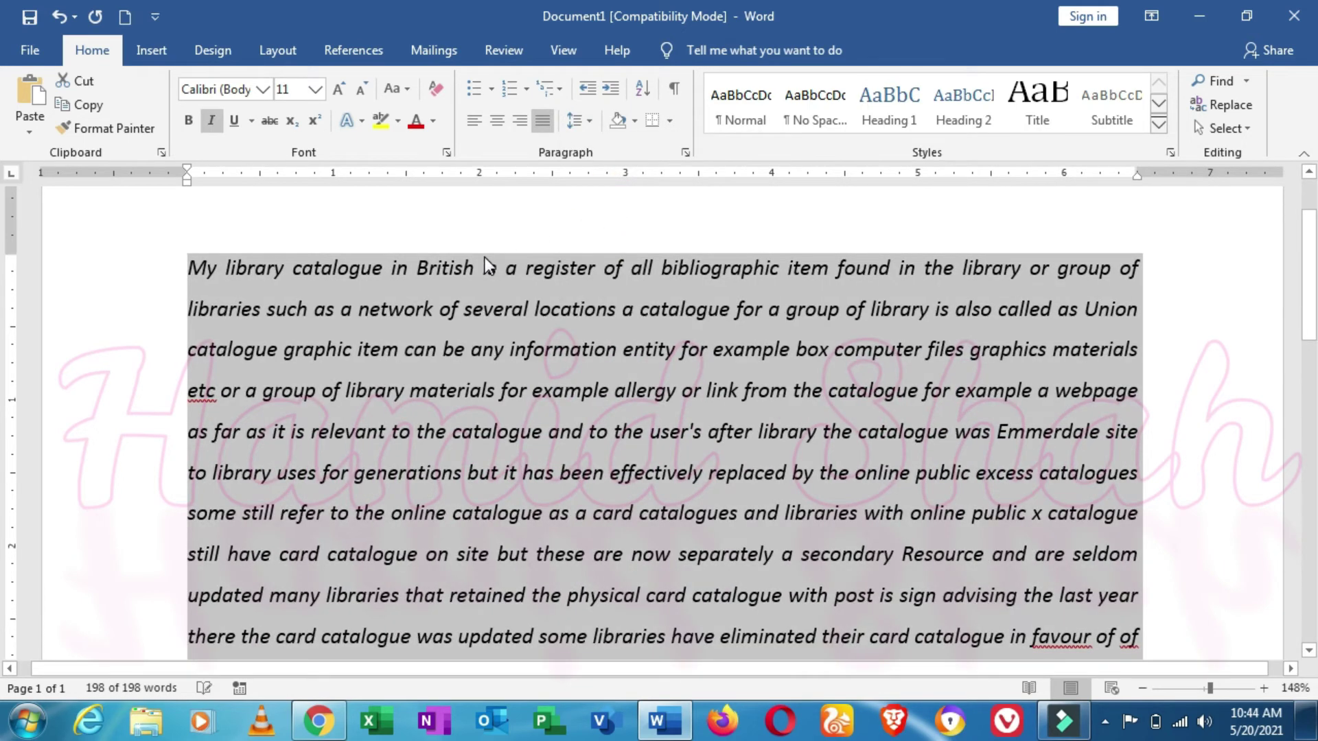
key(ctrl+u)
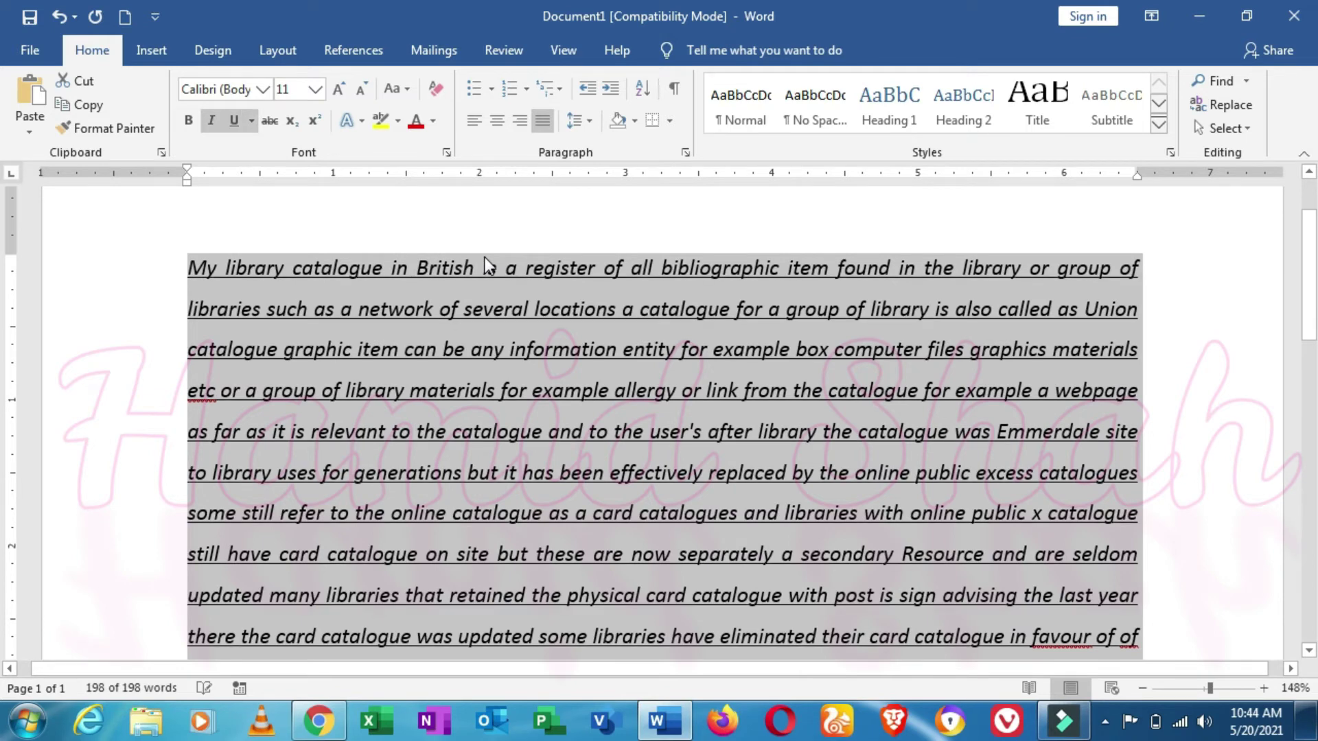
key(ctrl+u)
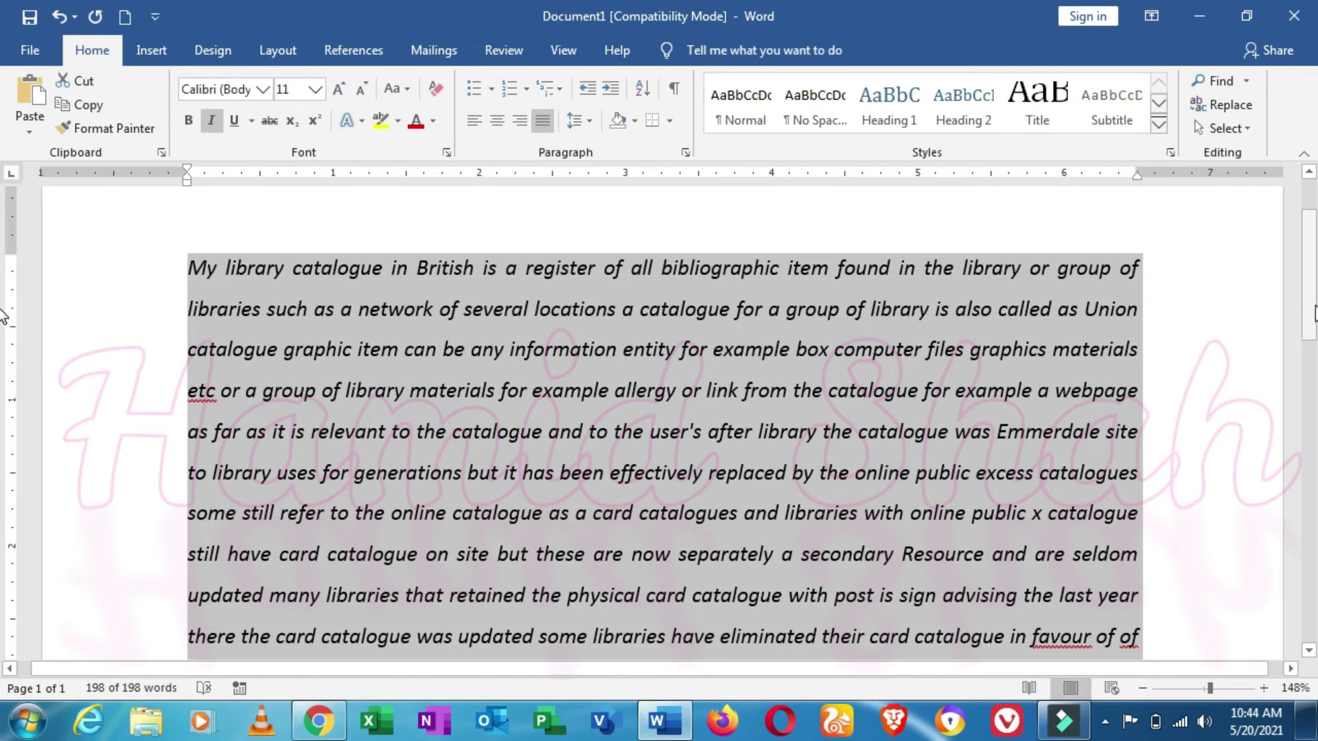
scroll(2, 315, down, 2)
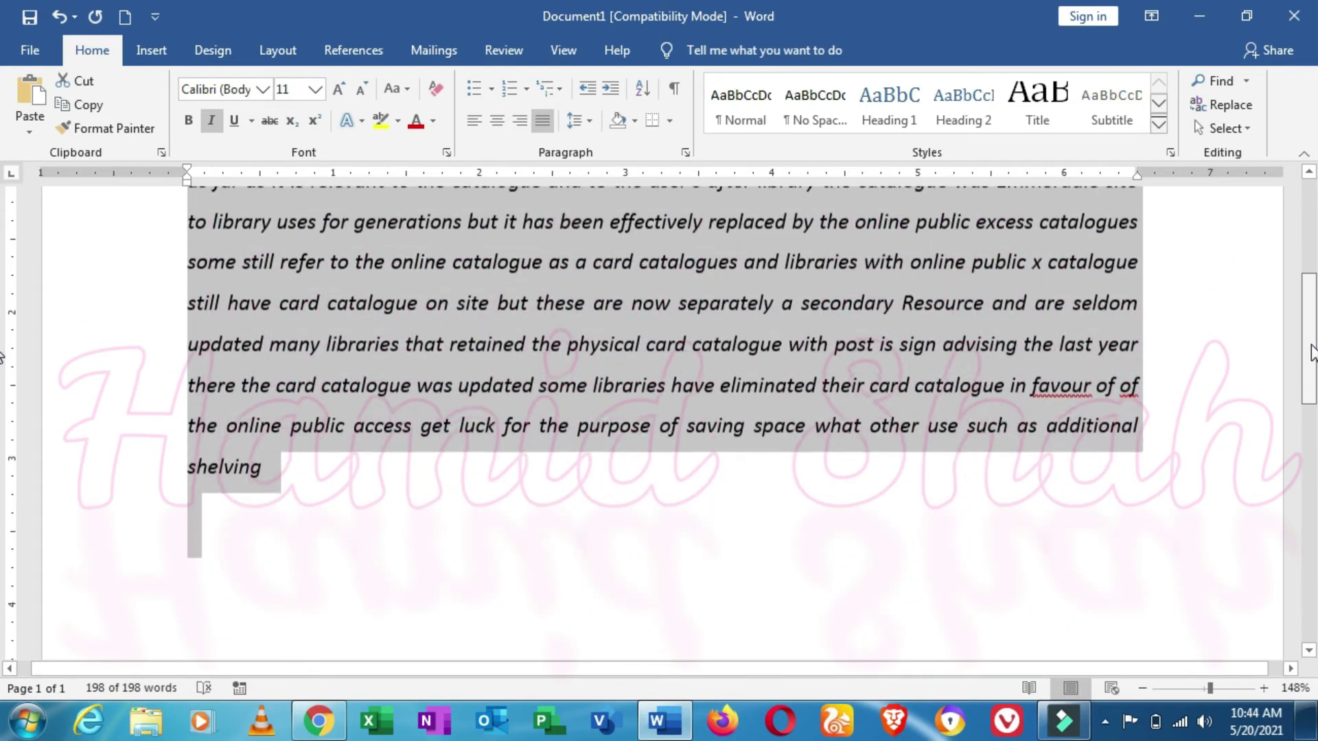
scroll(2, 353, up, 1)
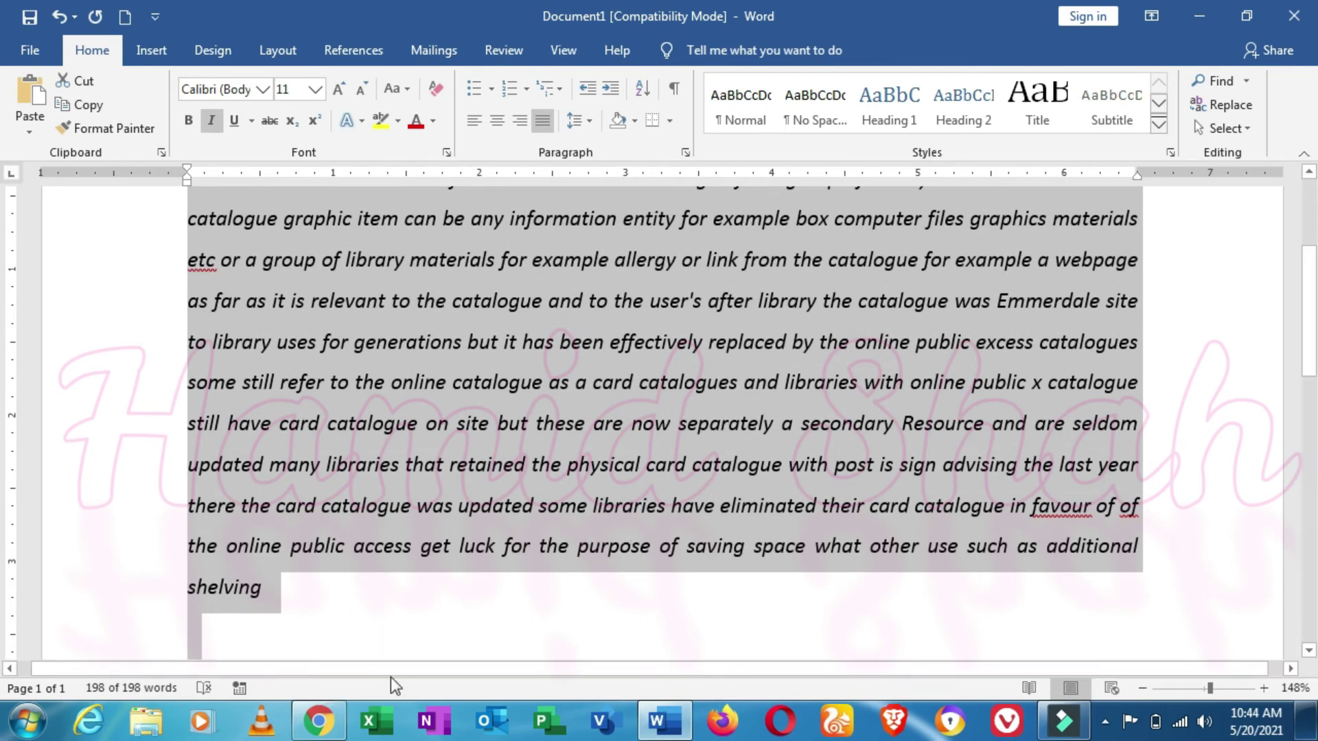
mouse_move(320, 720)
mouse_move(299, 670)
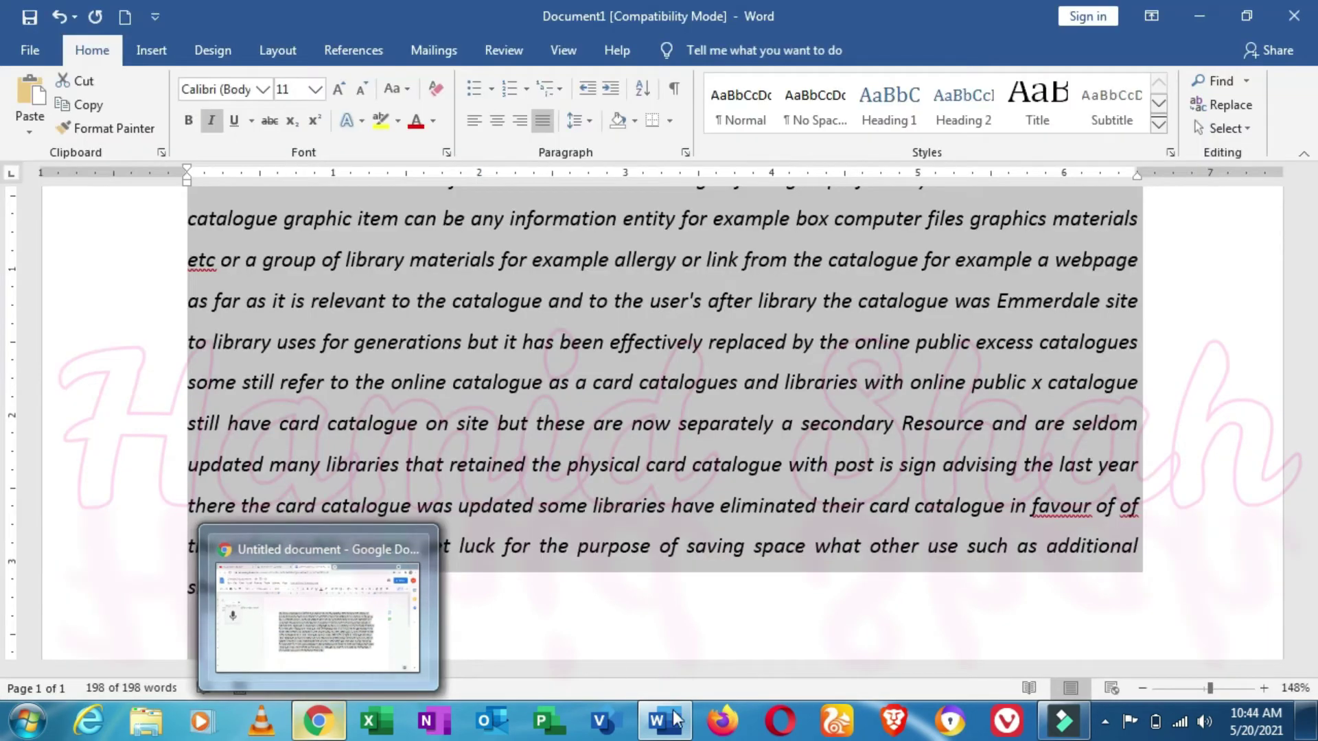
mouse_move(665, 719)
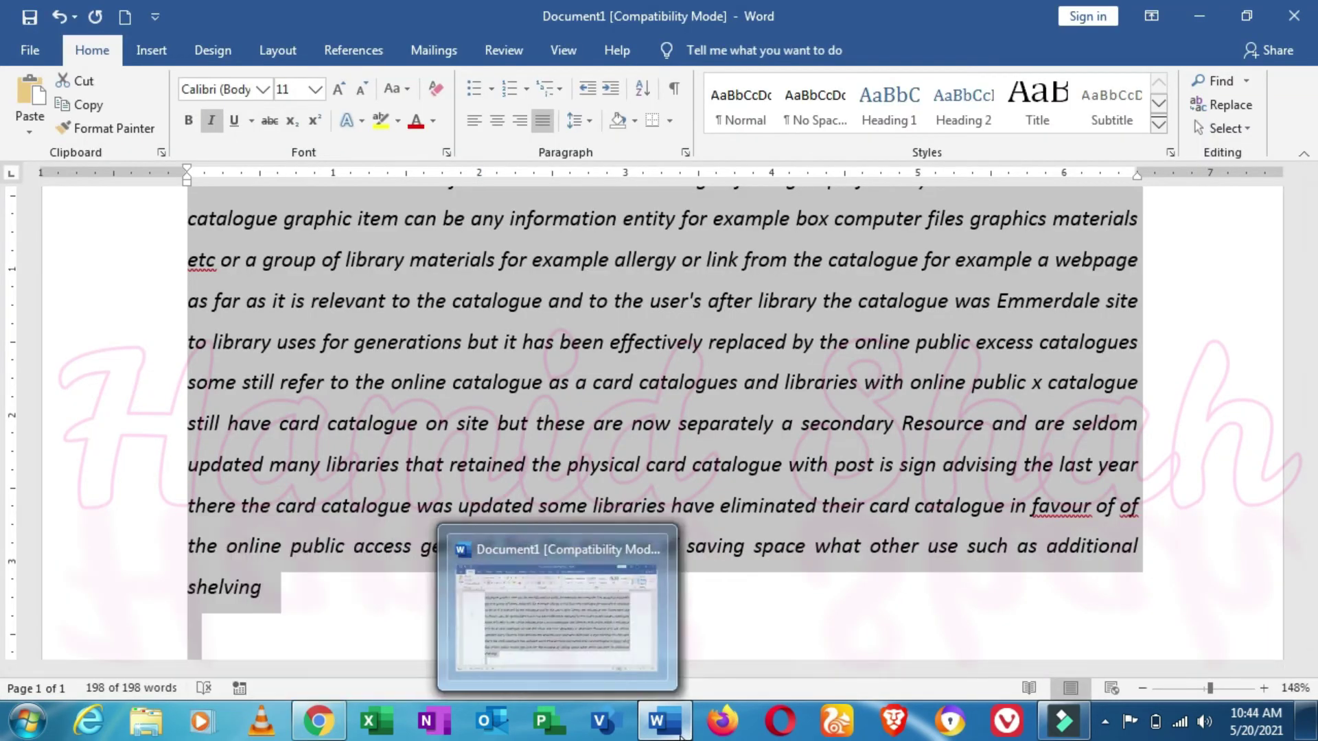
click(662, 652)
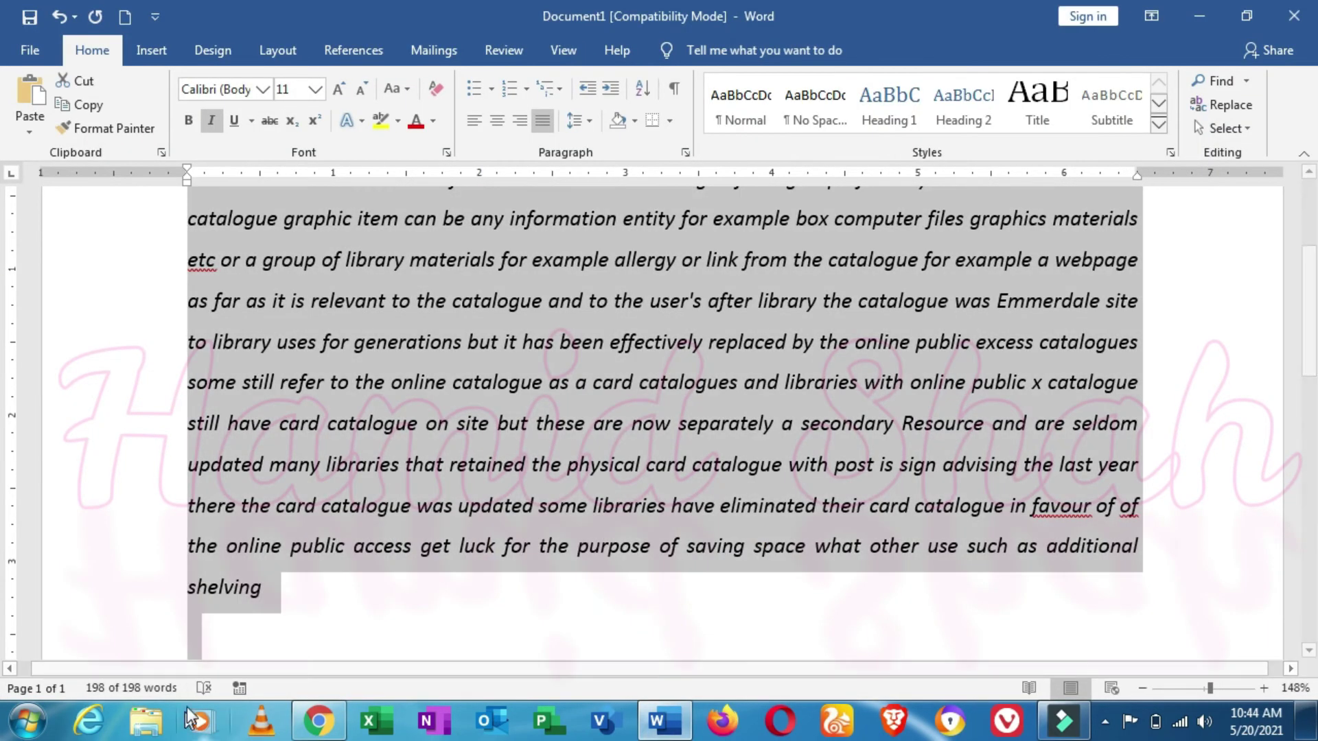
Start the spelling check and replace "etc" with the suggestion "etc."
click(202, 687)
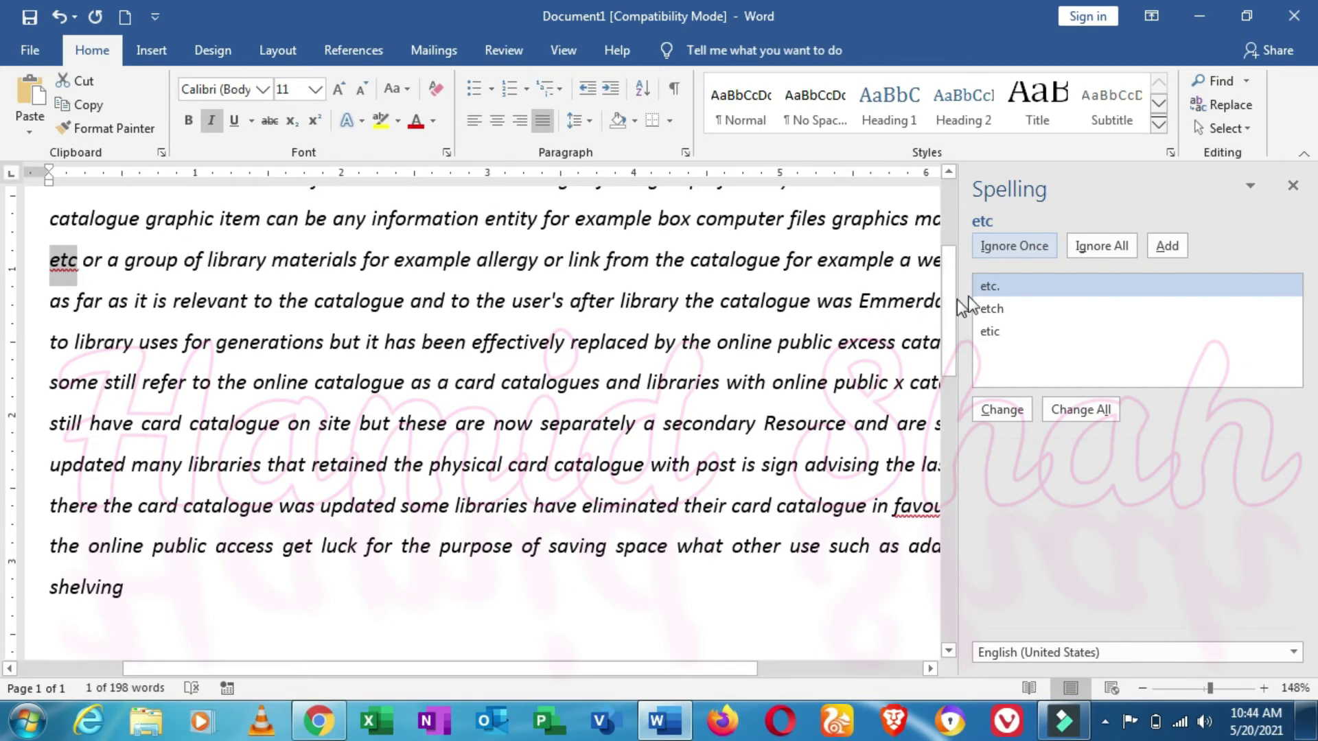
click(1007, 291)
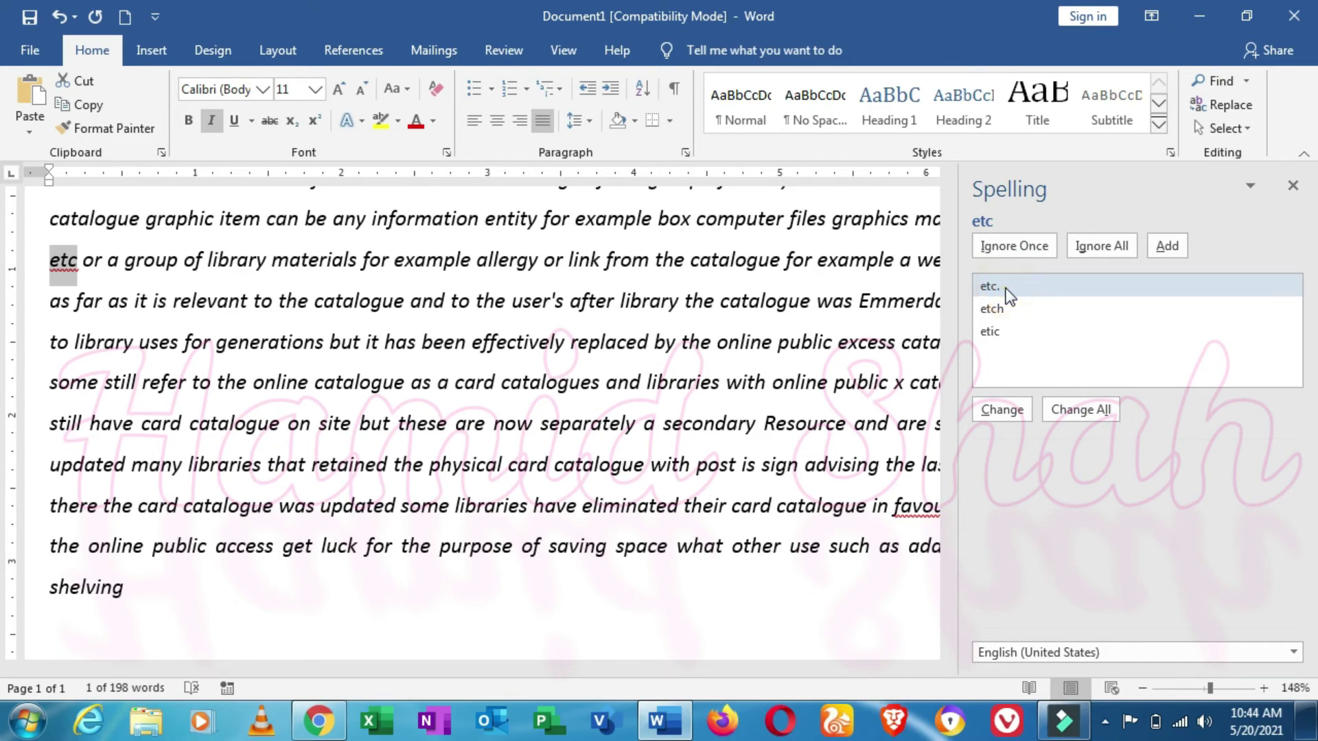
double_click(1004, 289)
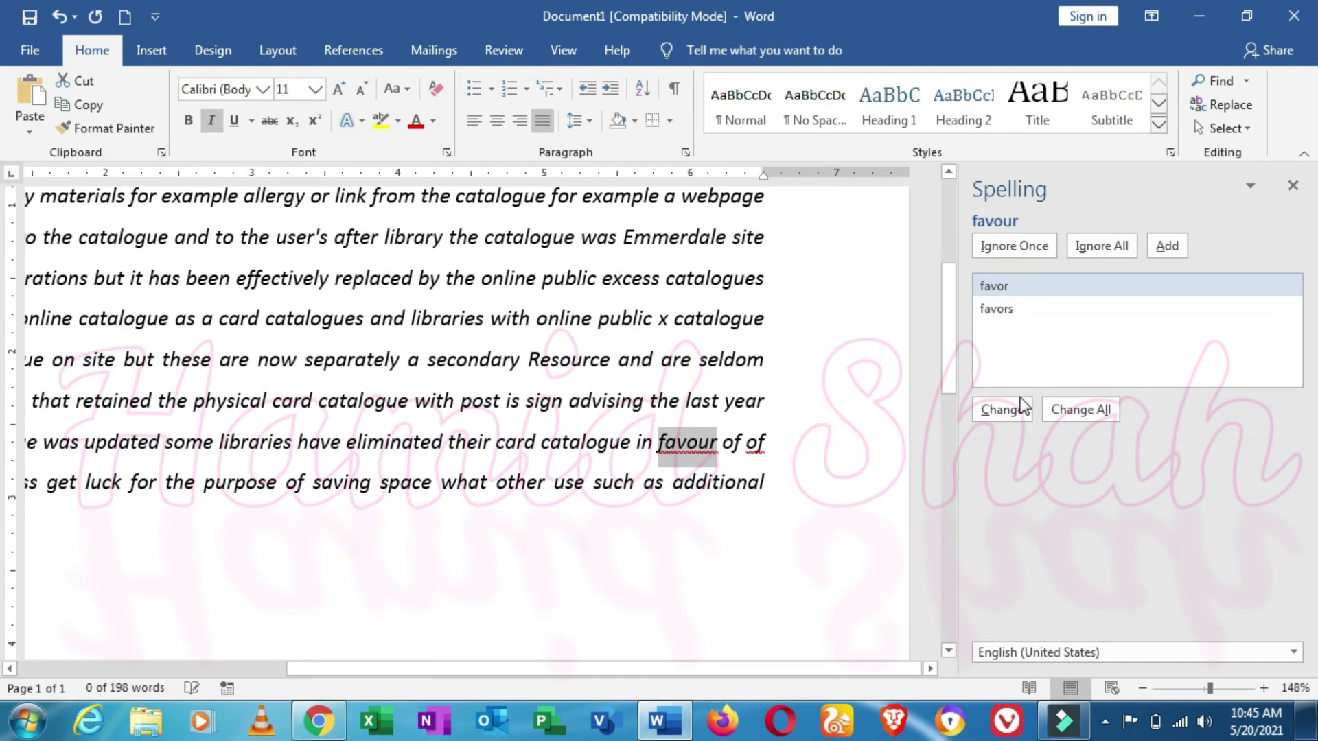
Replace "favour" with "favor", delete the repeated "of", and complete the spelling check for the rest of the document
click(1003, 412)
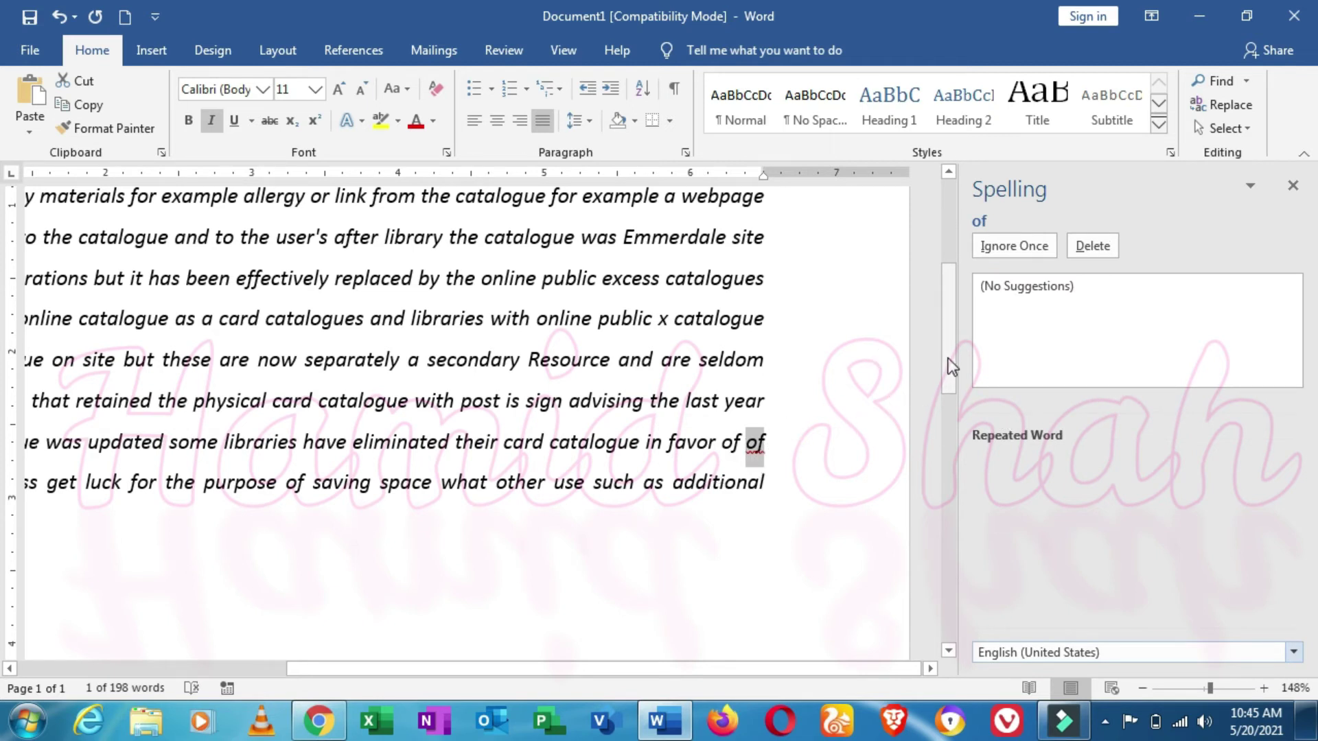
click(1095, 248)
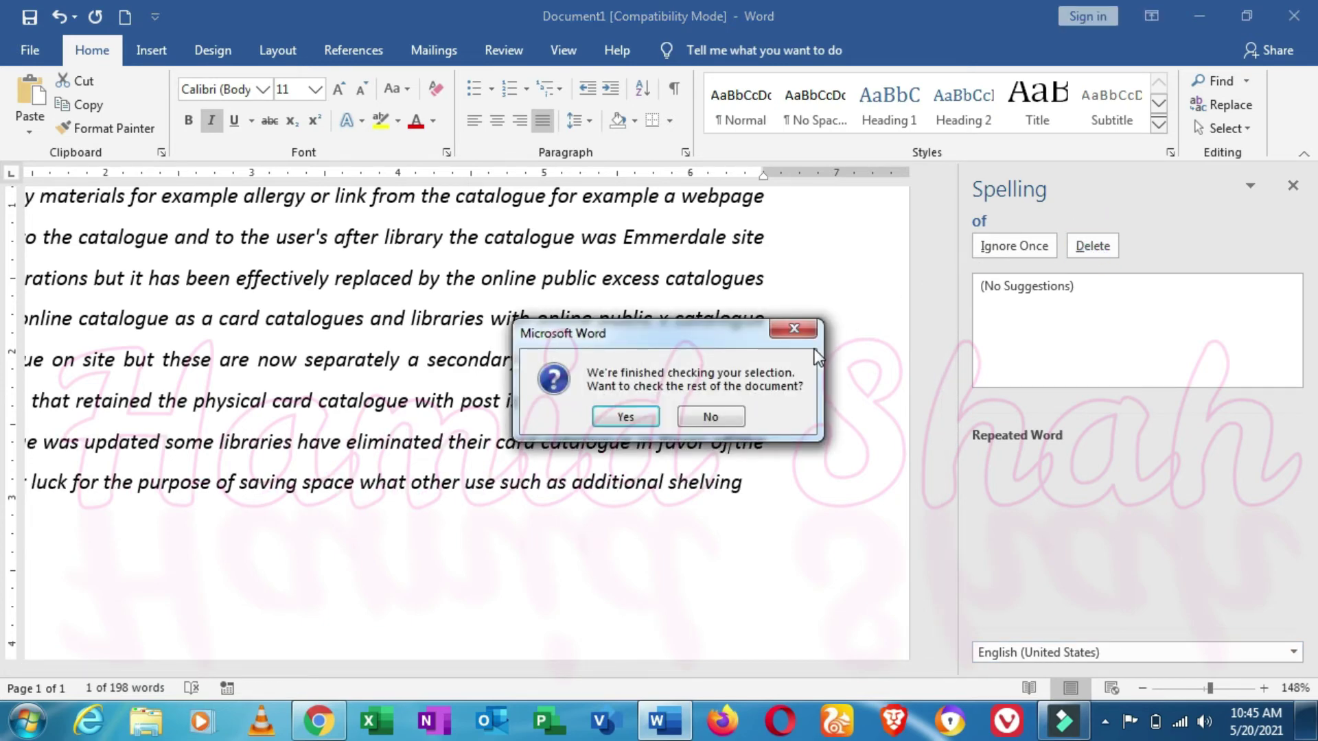
click(625, 414)
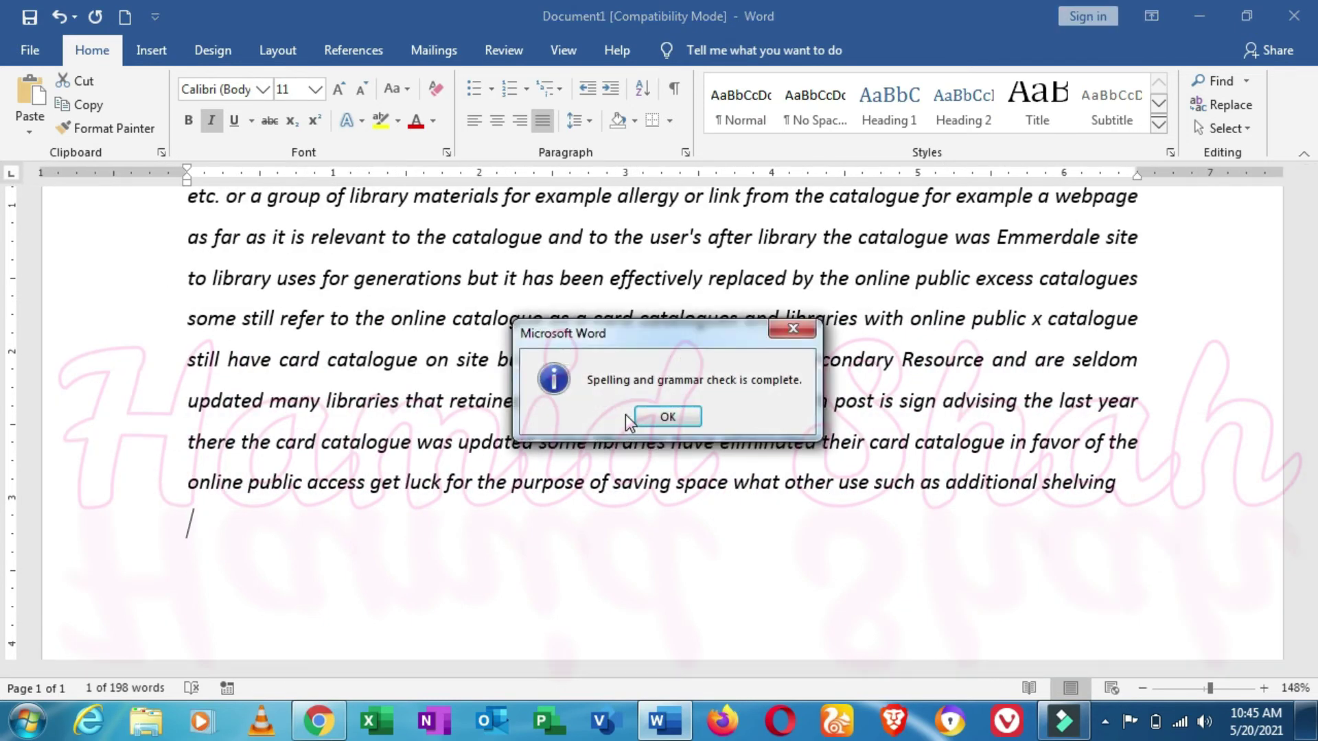
click(679, 417)
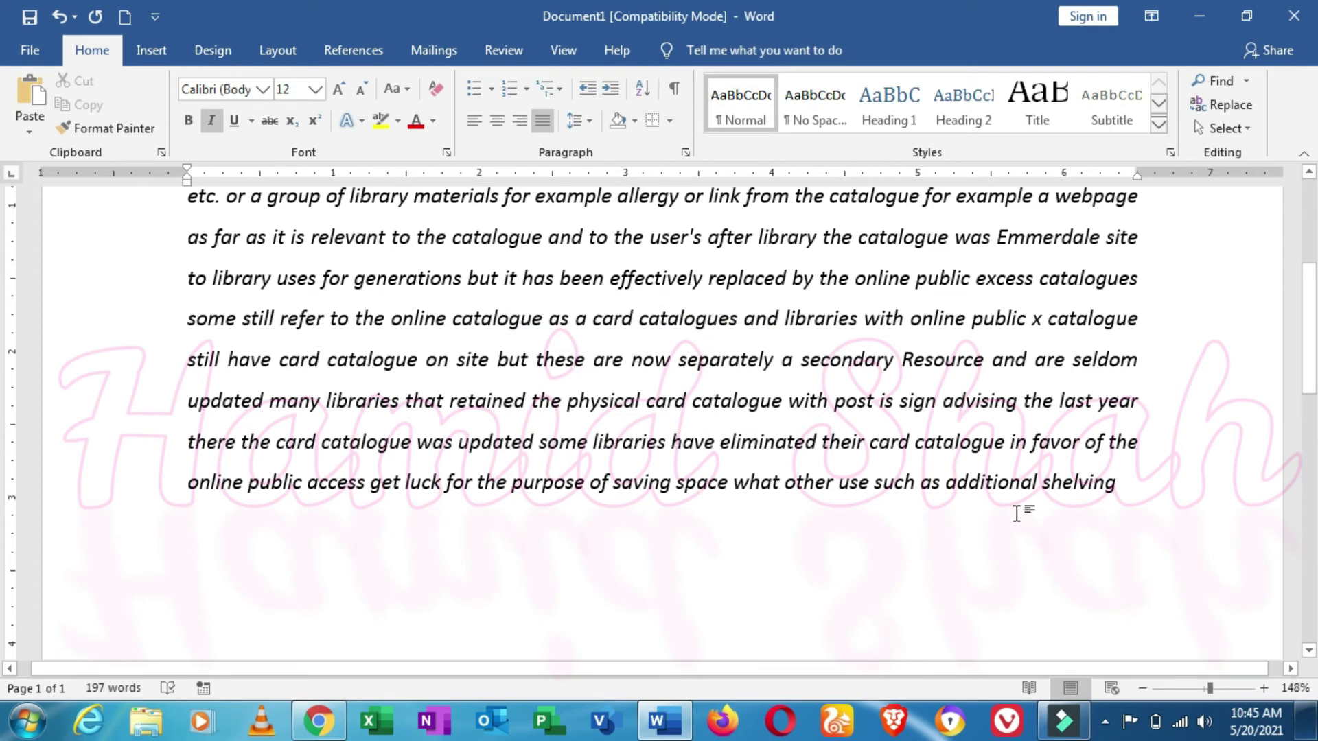
Delete the whole formatted passage from the Word document
drag(1131, 486, 152, 276)
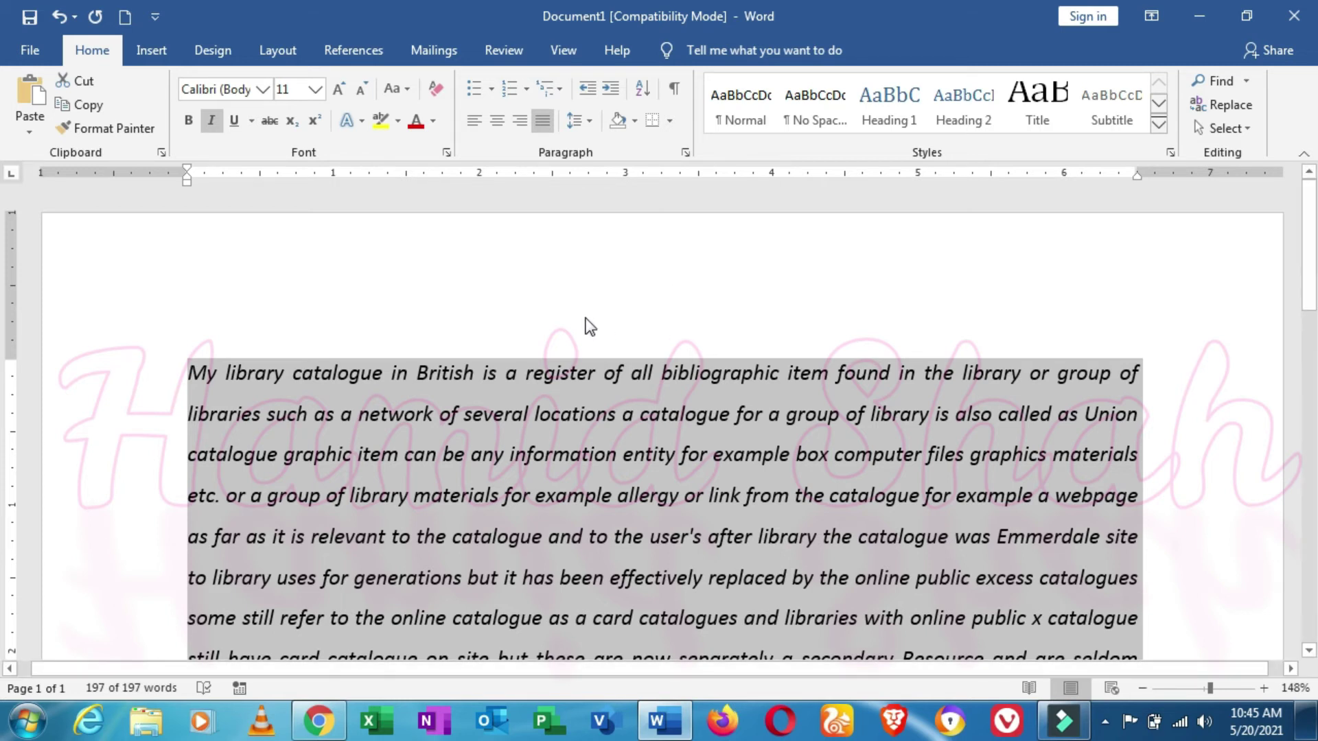
key(Delete)
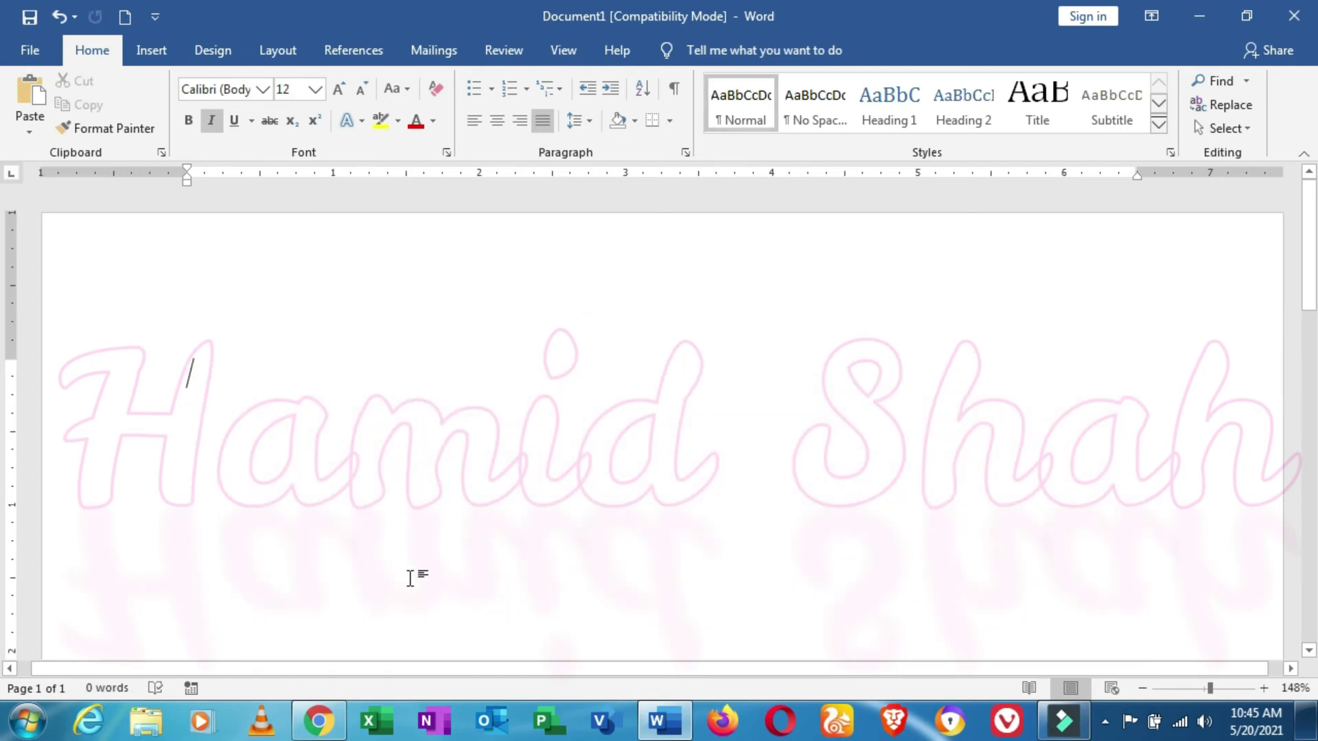
Switch to the untitled Google Docs document in Chrome and delete all the dictated English text
click(309, 724)
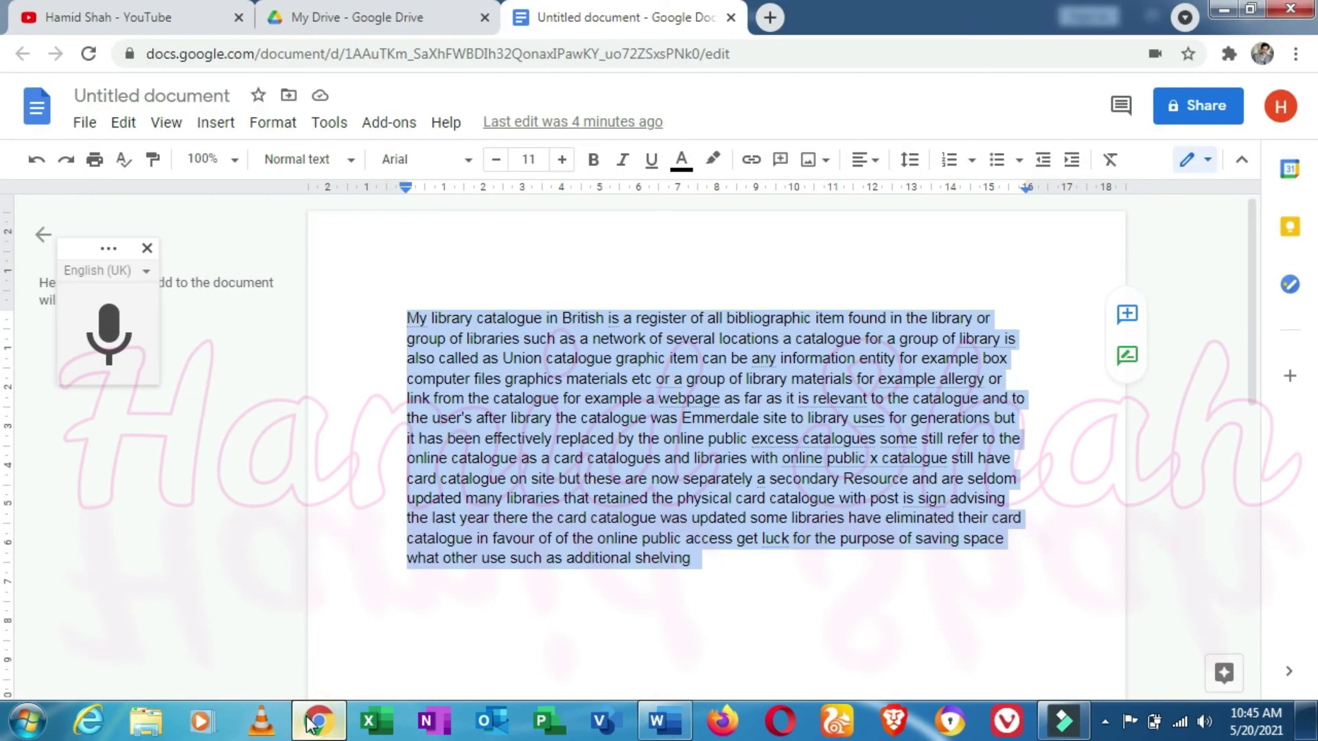
click(388, 19)
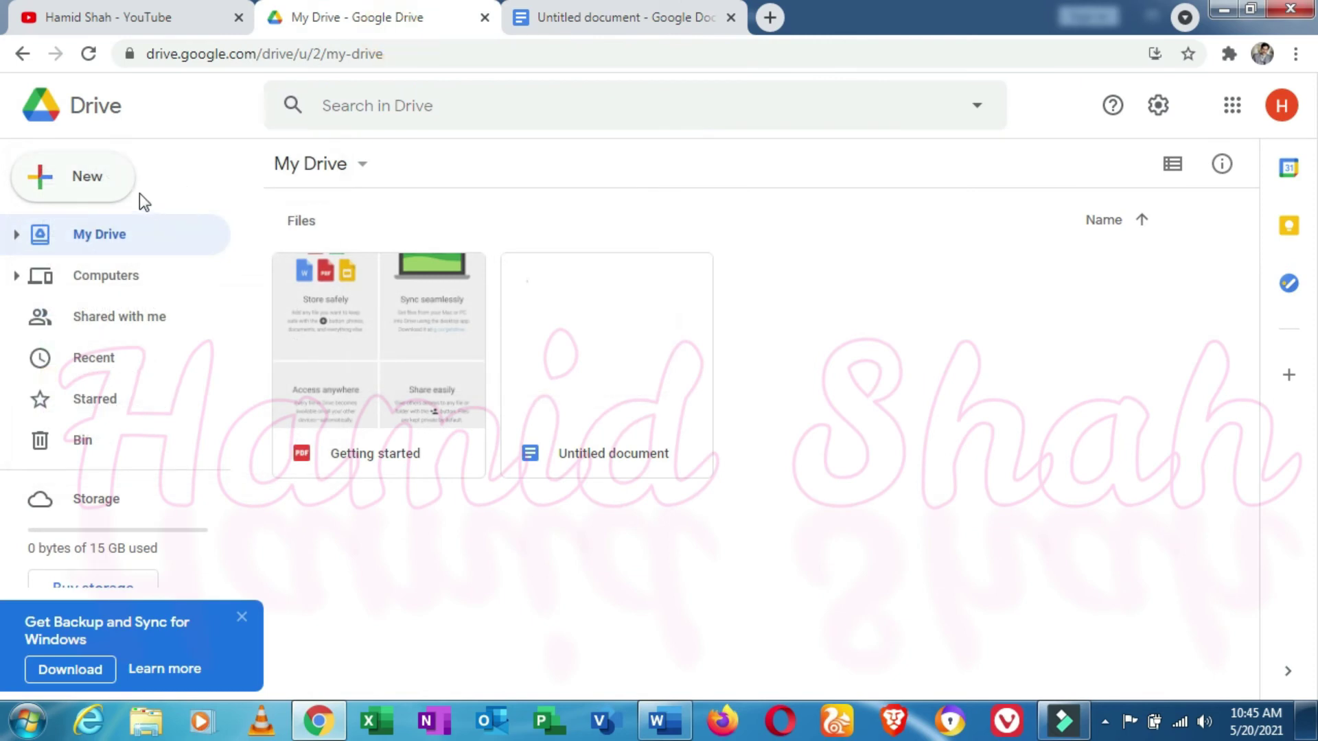
click(648, 12)
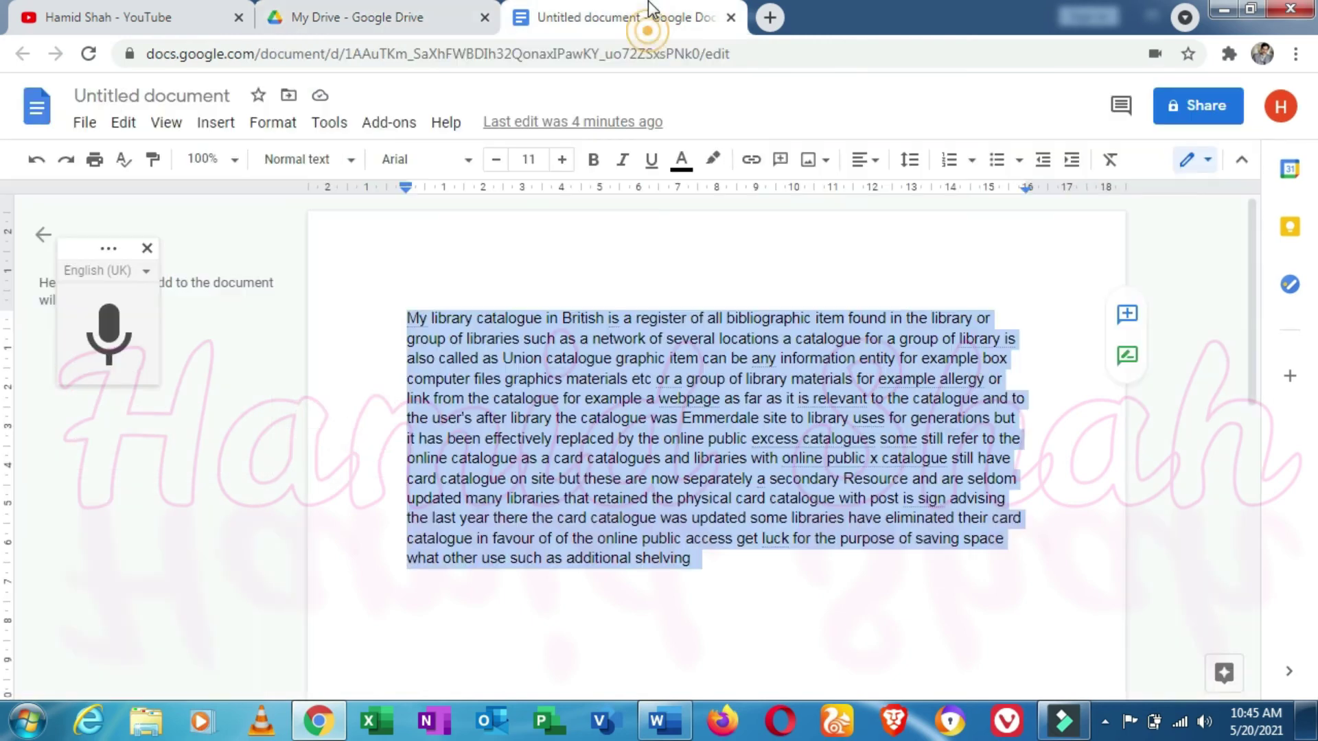
key(BackSpace)
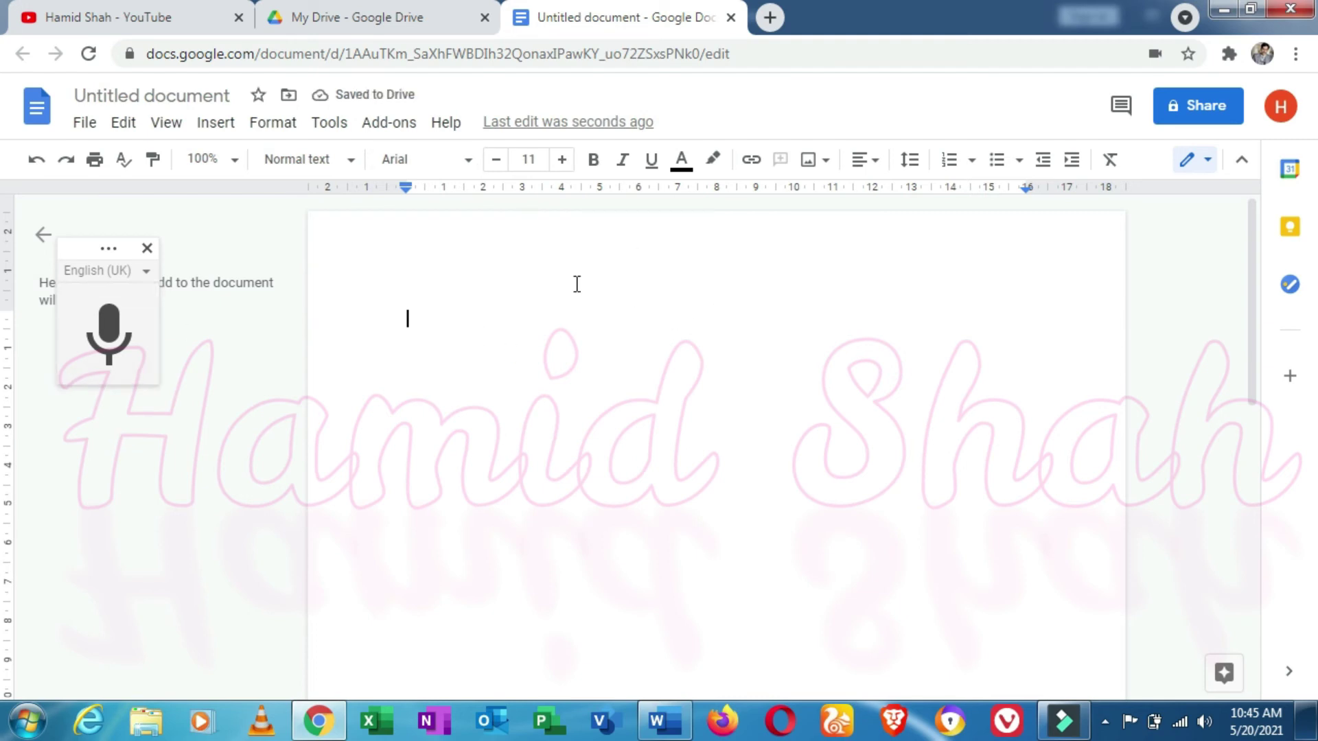
Set the voice typing language to Urdu (Pakistan), اردو (پاکستان), and start dictation
click(142, 273)
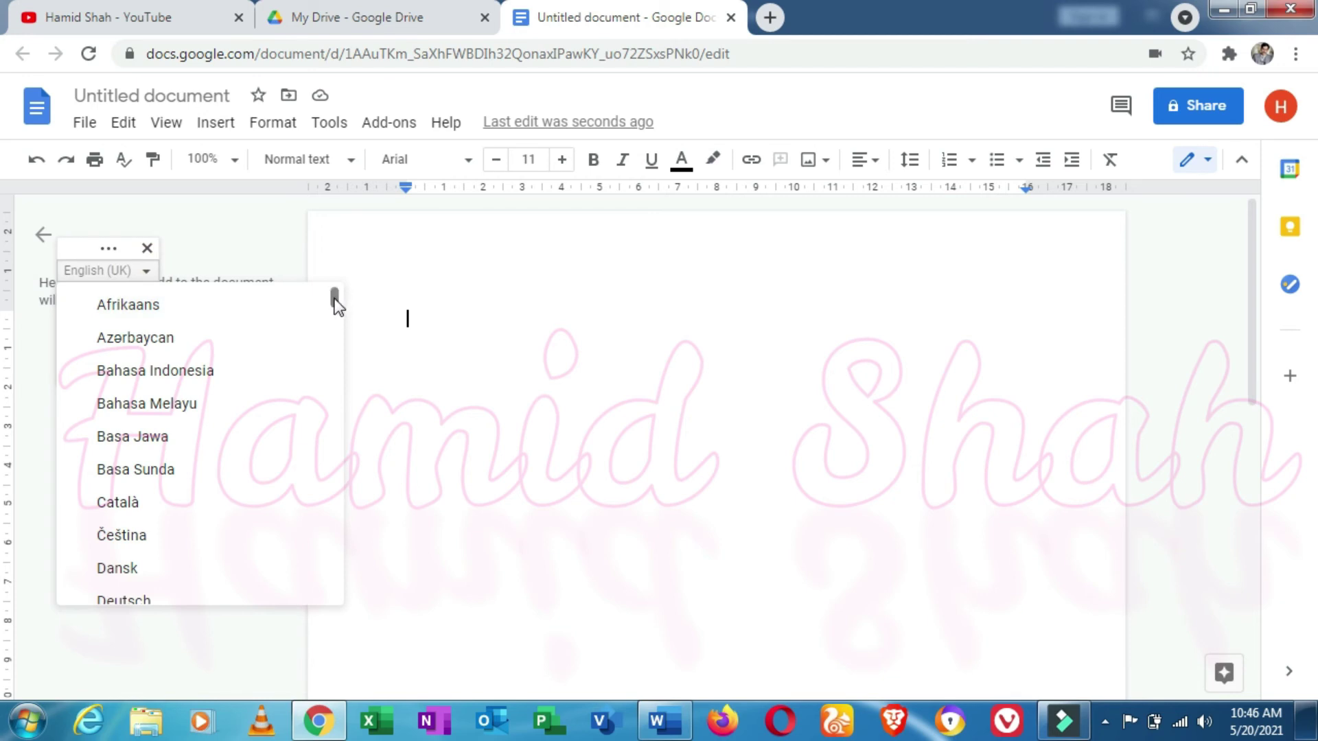
drag(333, 298, 335, 504)
click(156, 368)
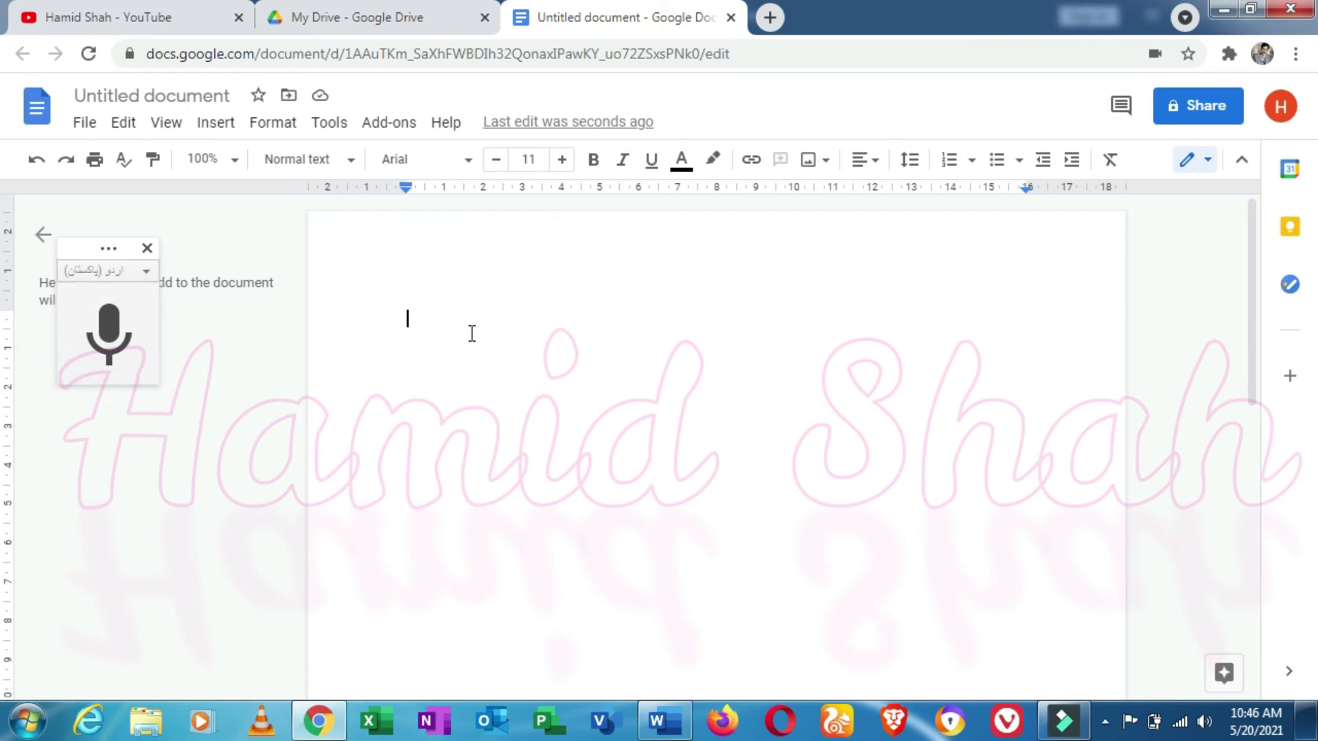
click(127, 331)
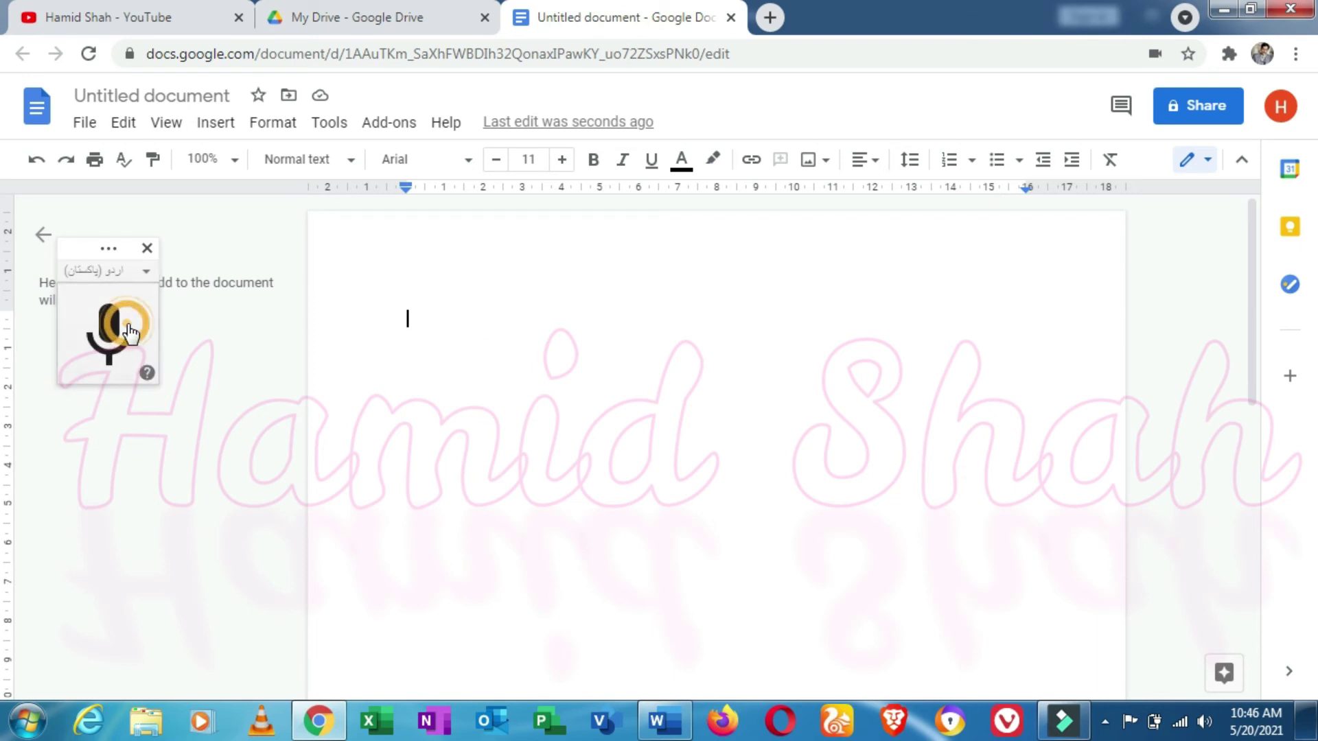